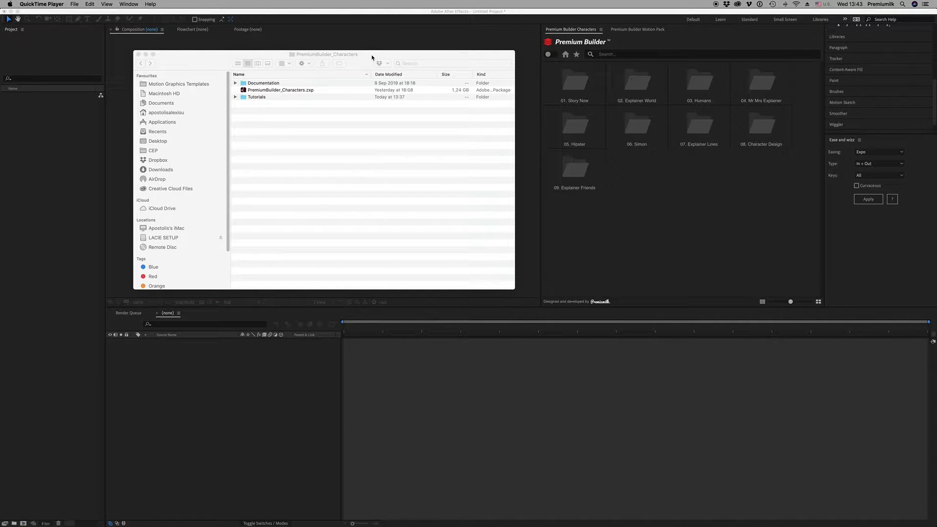
Open the PremiumBuilder_Installation document from the Documentation folder of the PremiumBuilder_Characters package.
drag(373, 57, 367, 55)
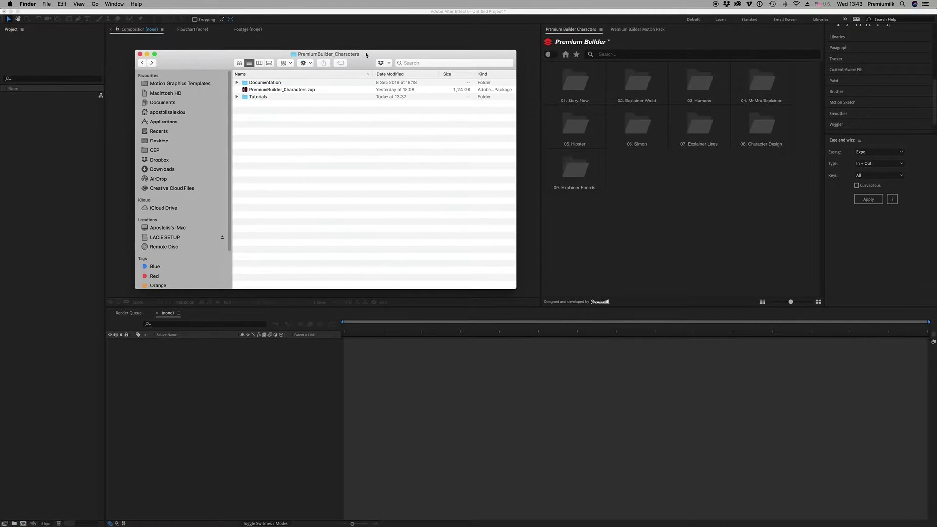
click(281, 90)
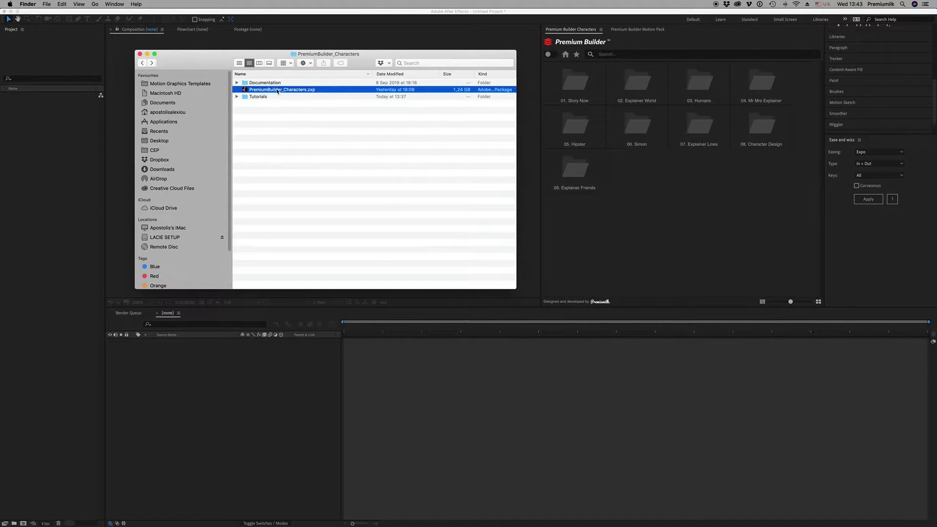
click(251, 83)
click(258, 97)
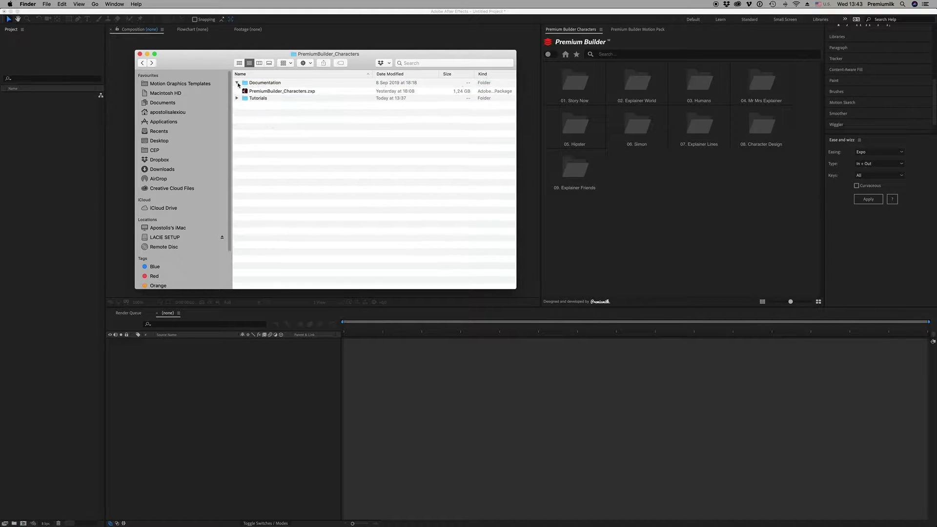
click(237, 82)
click(284, 90)
double_click(284, 91)
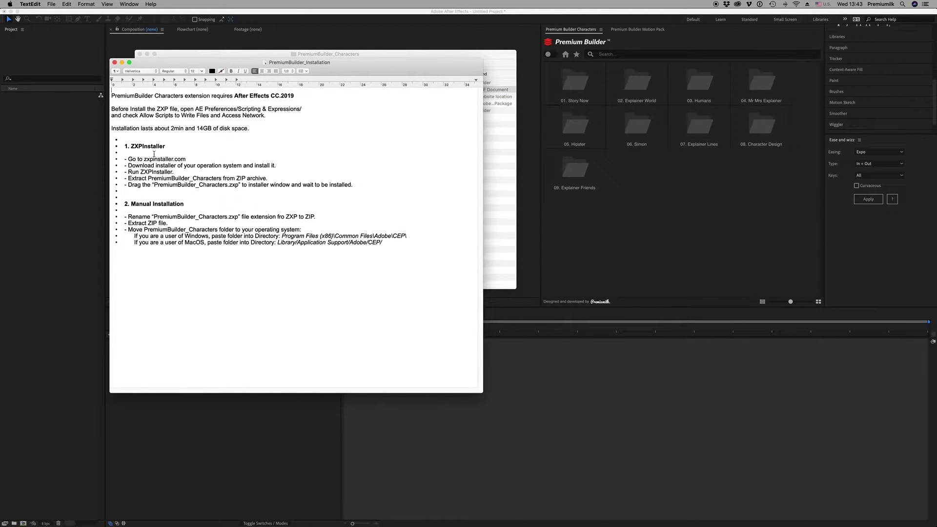
Highlight the zxpinstaller.com address in the installation instructions, move the document aside and close it.
drag(144, 159, 186, 160)
drag(344, 68, 392, 71)
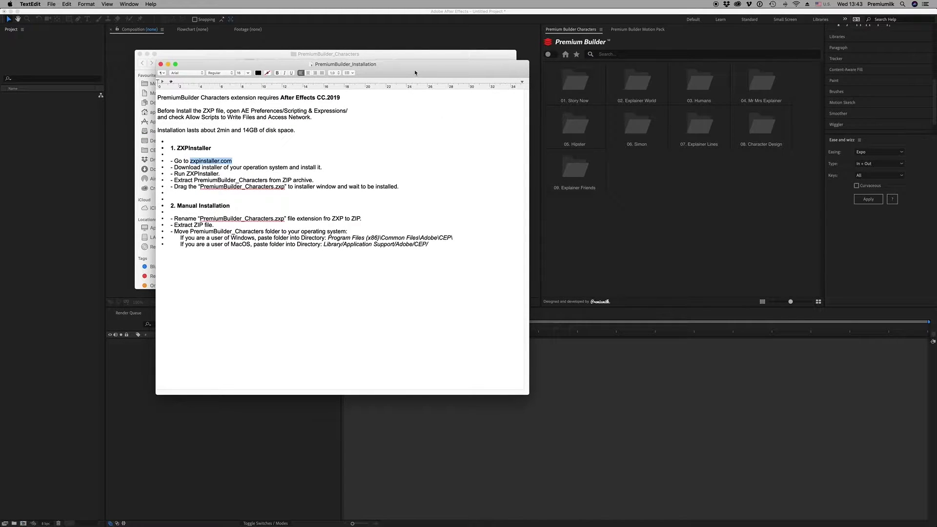
drag(415, 73, 667, 84)
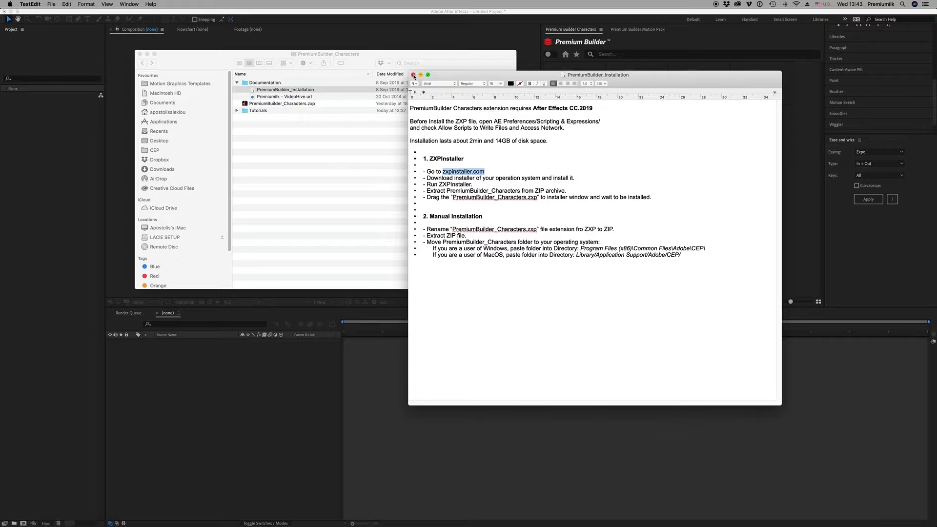
click(413, 75)
Look through the Tutorials folder, including PremiumBuilder_ZXP_Installation.mp4, and collapse the Tutorials and Documentation folders.
click(237, 110)
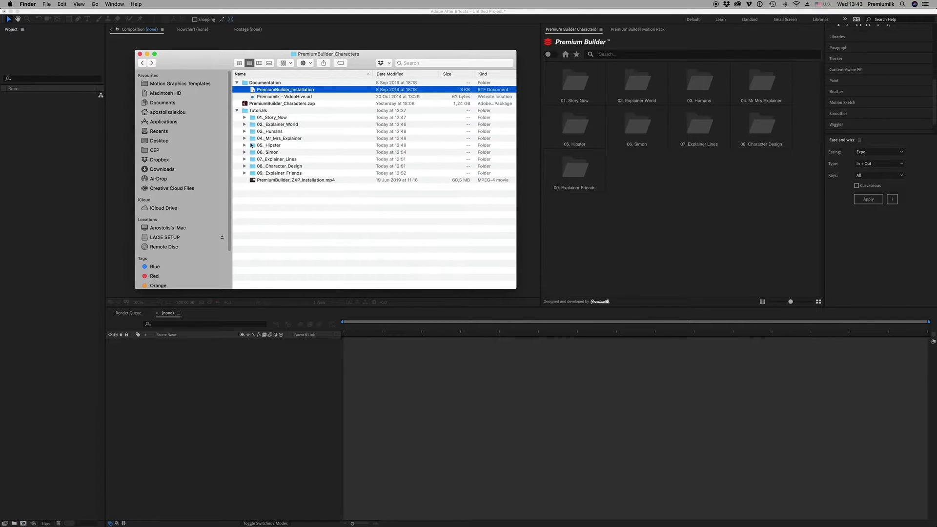
click(295, 181)
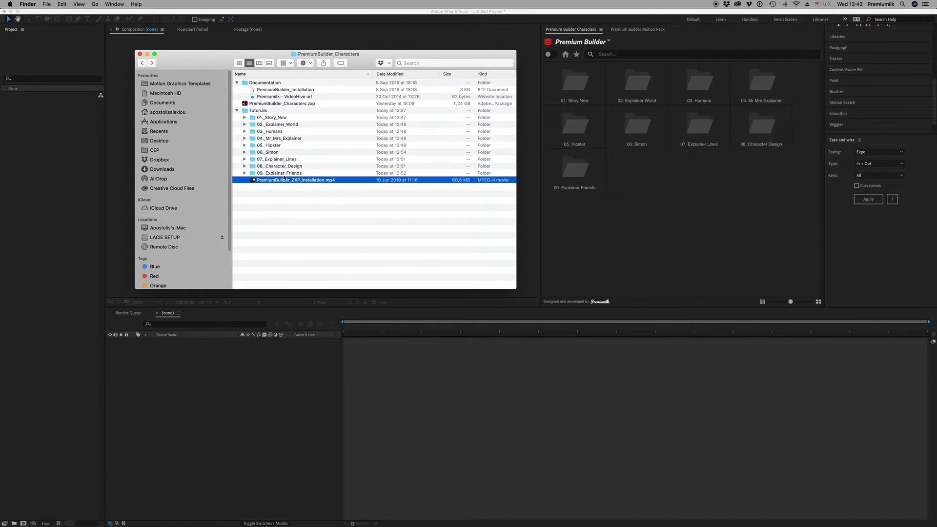
click(238, 111)
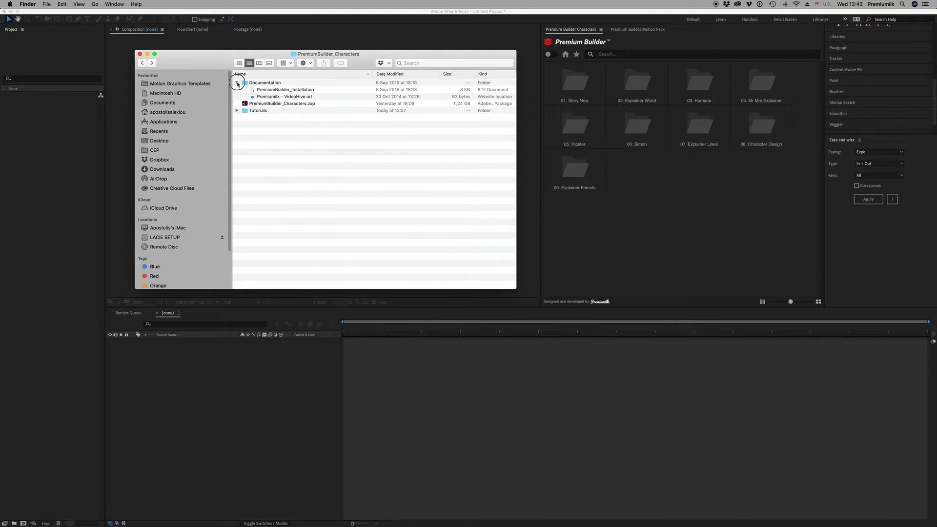
click(237, 82)
drag(215, 69, 215, 73)
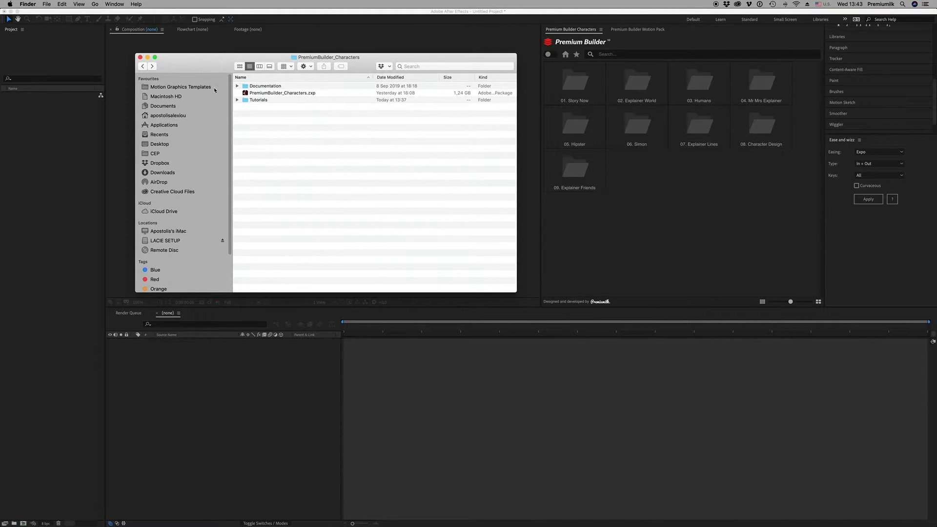
Check the file size of the PremiumBuilder_Characters.zxp package.
click(281, 94)
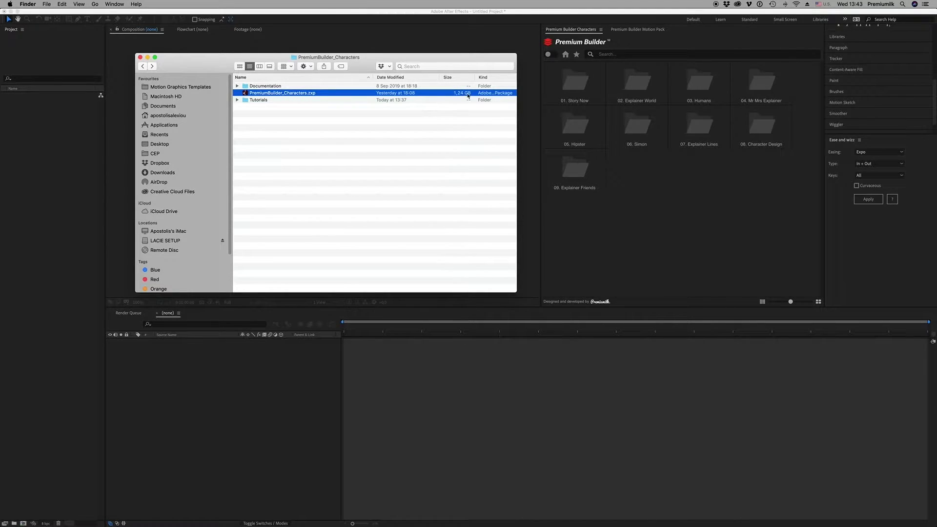
drag(215, 62, 216, 67)
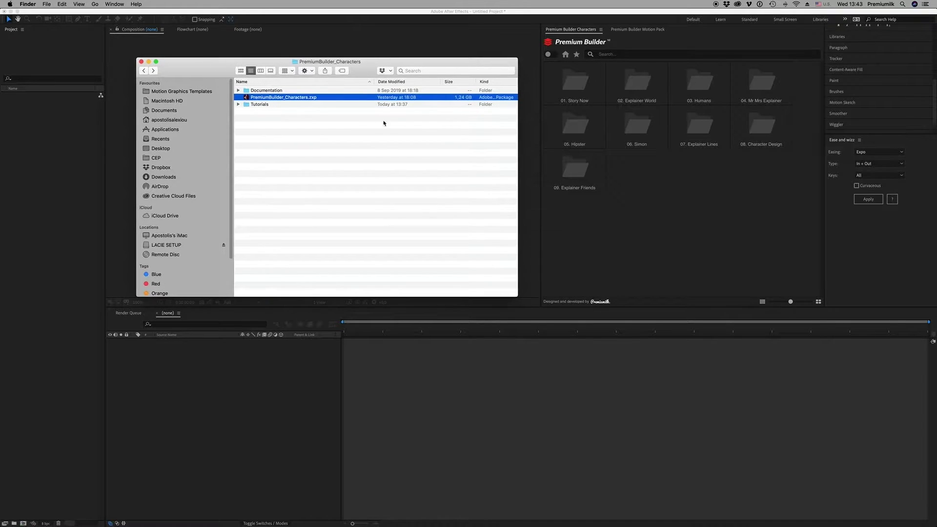
drag(452, 67, 449, 67)
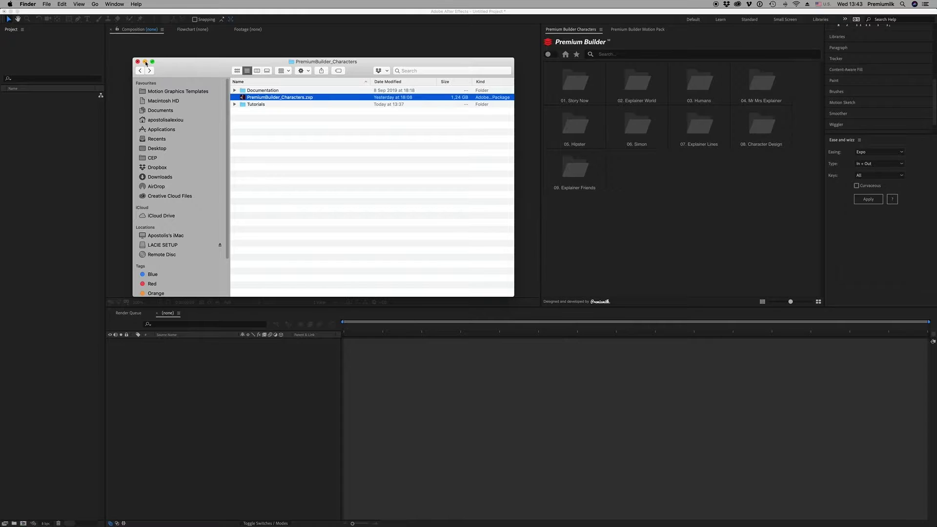
Switch to After Effects and bring up the Premium Builder Characters extension.
click(218, 46)
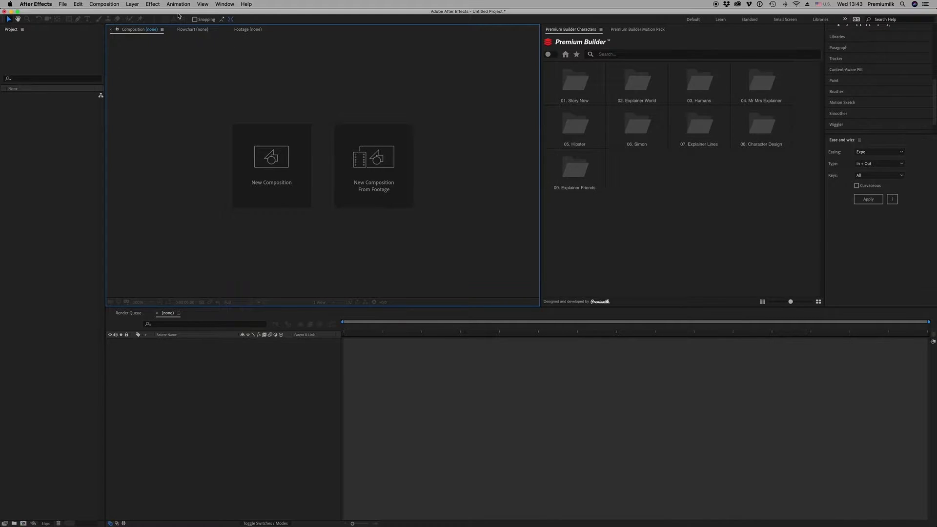
click(225, 5)
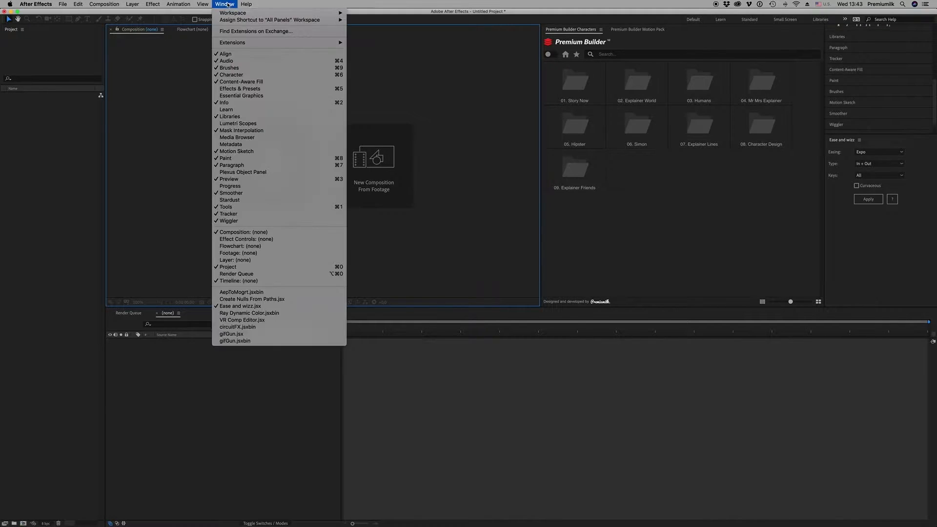
mouse_move(332, 42)
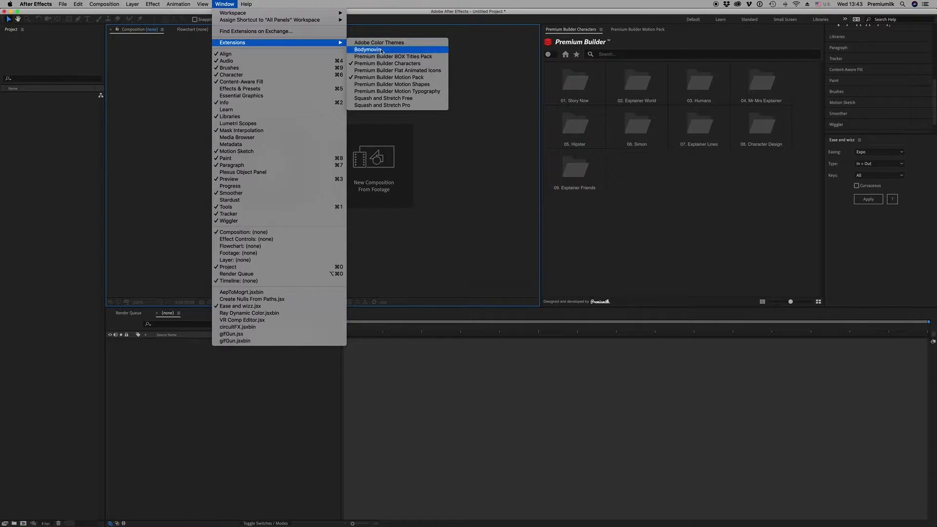
click(398, 67)
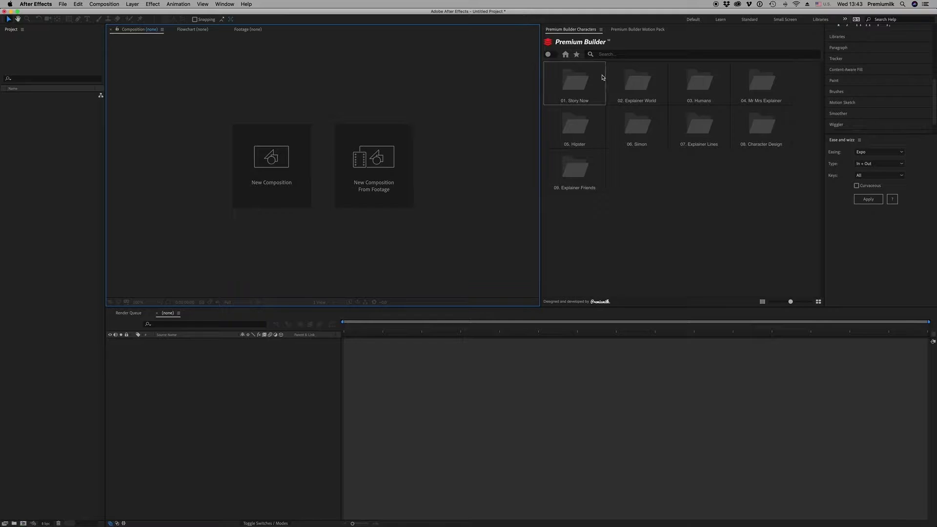
click(574, 32)
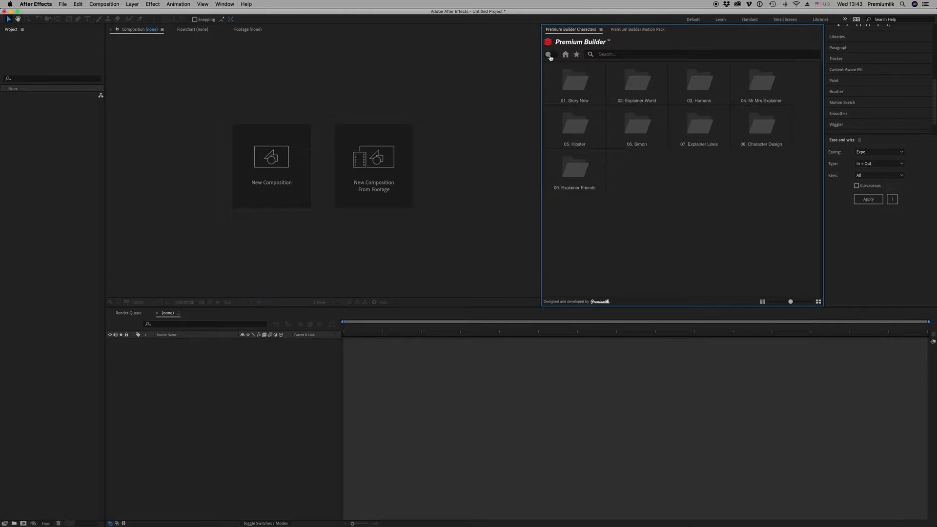
Show the category list in the Premium Builder extension and open the male characters of 01. Story Now.
click(550, 55)
click(559, 67)
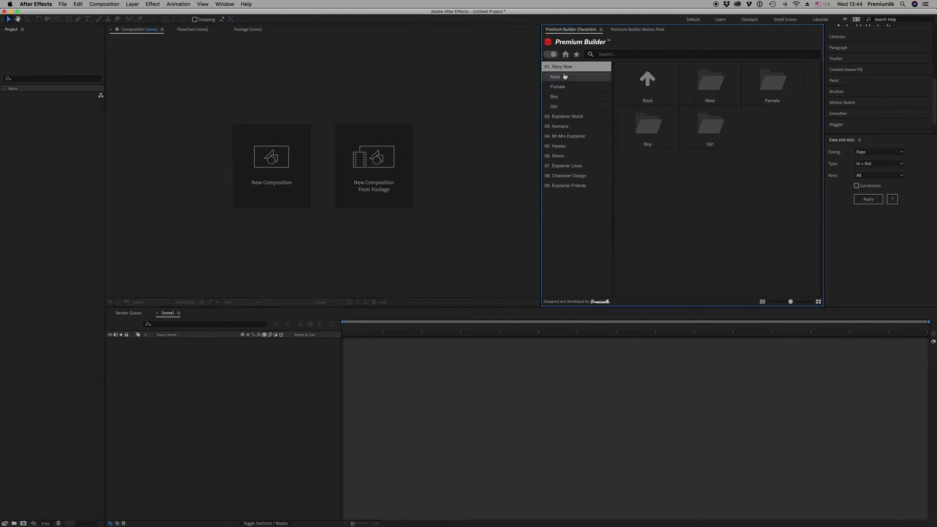
click(565, 77)
Try smaller character thumbnails, and enlarge them again to a medium size.
click(762, 302)
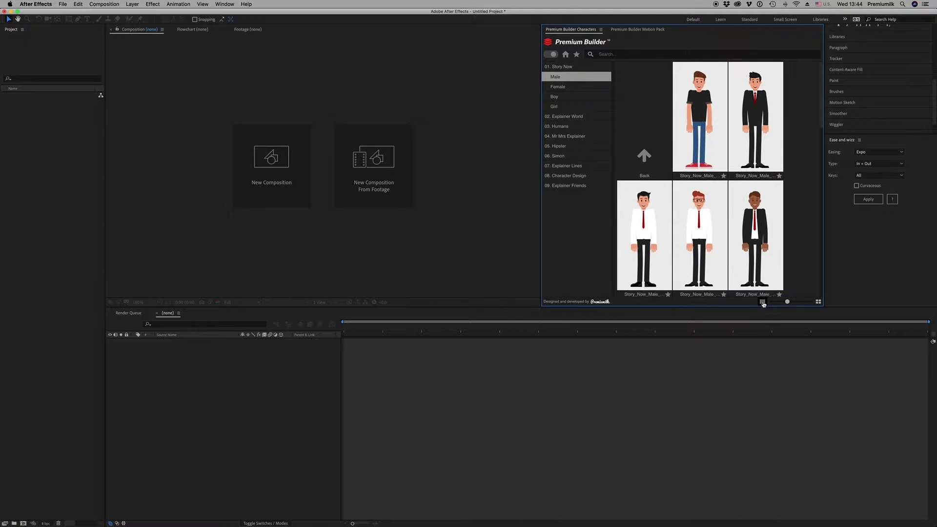
click(762, 302)
click(762, 302)
click(762, 302)
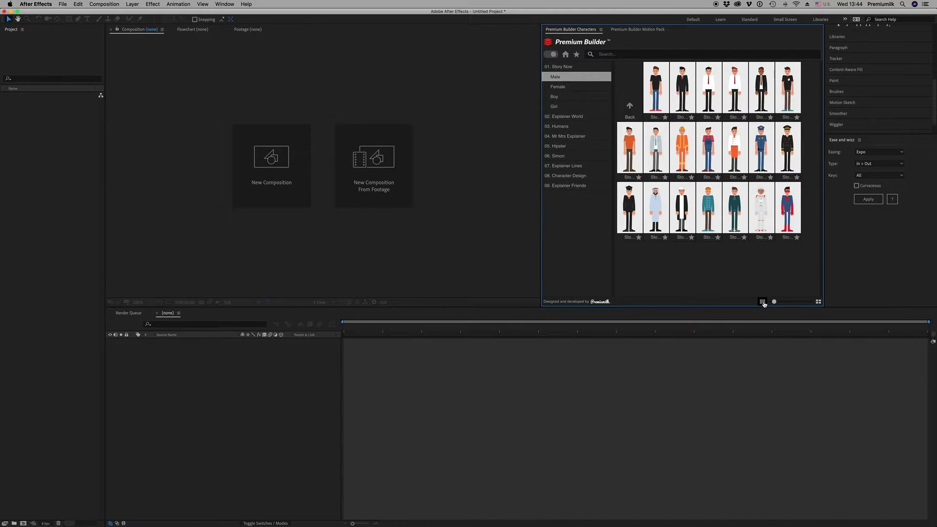
click(819, 301)
click(818, 301)
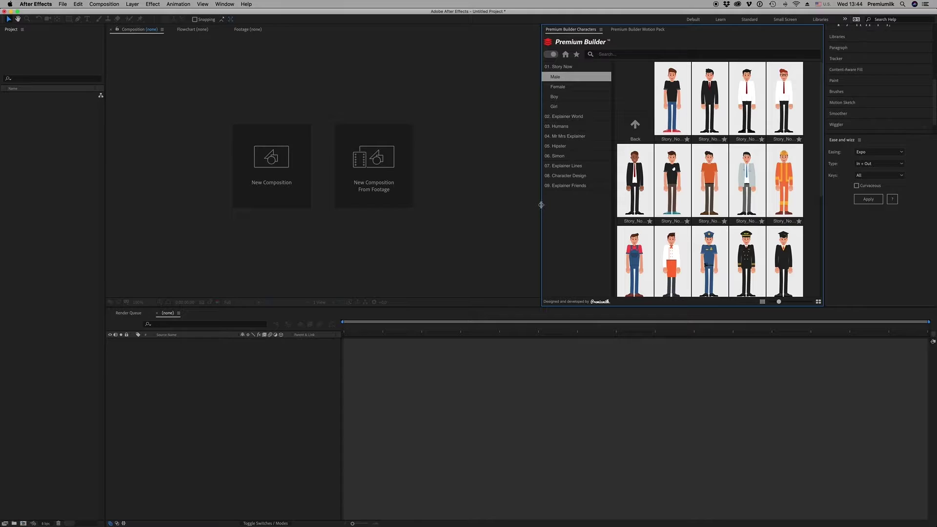
Narrow the extension panel slightly and import the Story Now male character in the plain black T-shirt and jeans, accepting the missing-effect warning.
drag(541, 205, 555, 204)
click(685, 112)
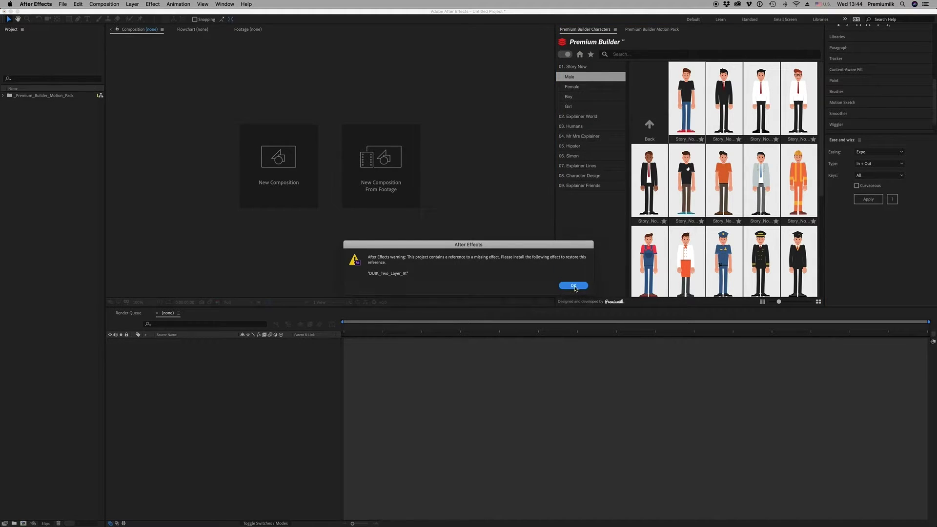
key(Return)
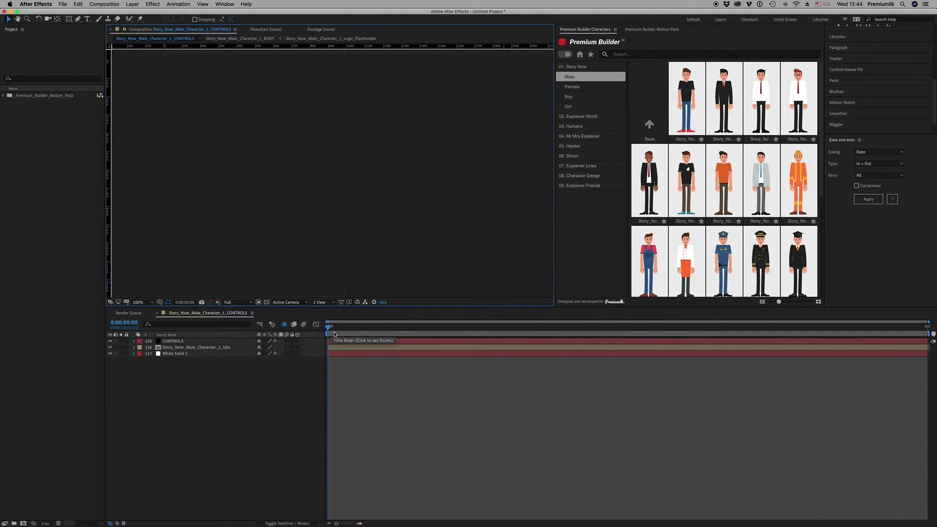
Browse the Male, Female, Boy and Girl characters of the 02. Explainer World category.
click(575, 77)
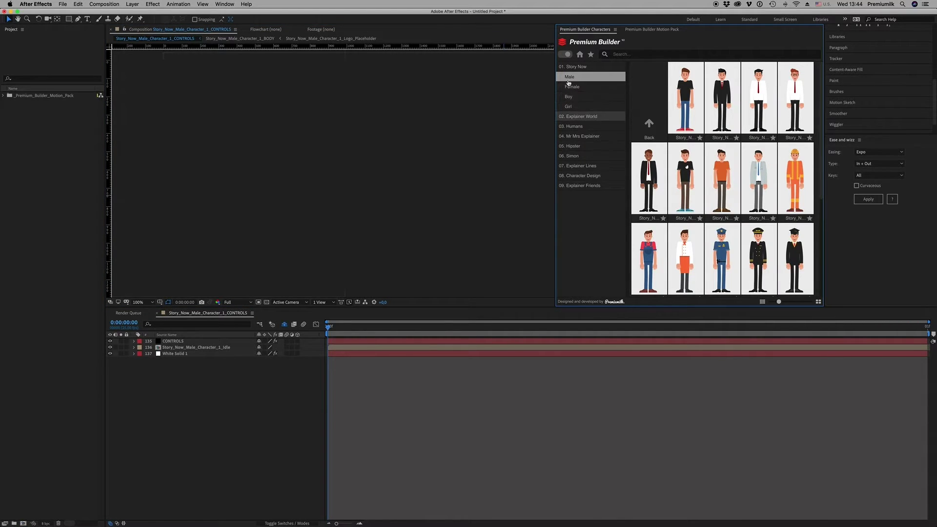
click(571, 69)
click(579, 78)
click(576, 88)
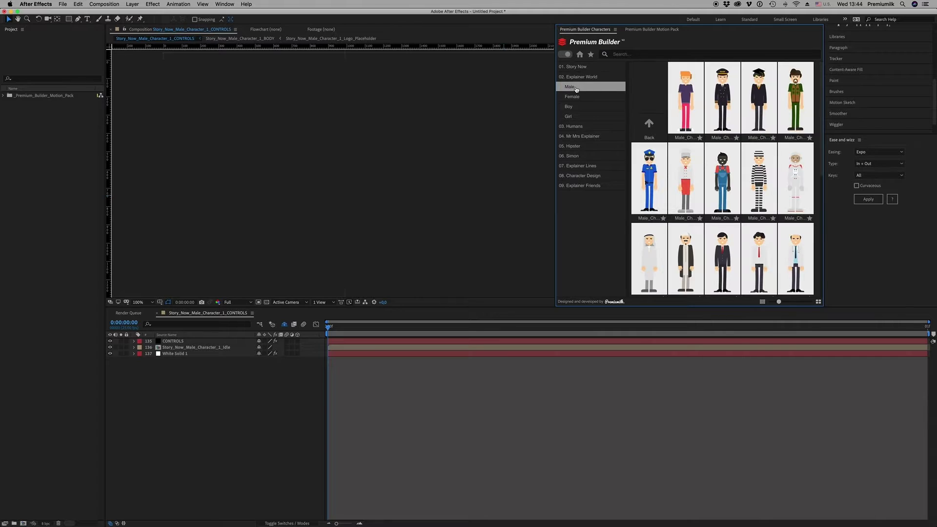
click(575, 97)
click(576, 106)
click(577, 118)
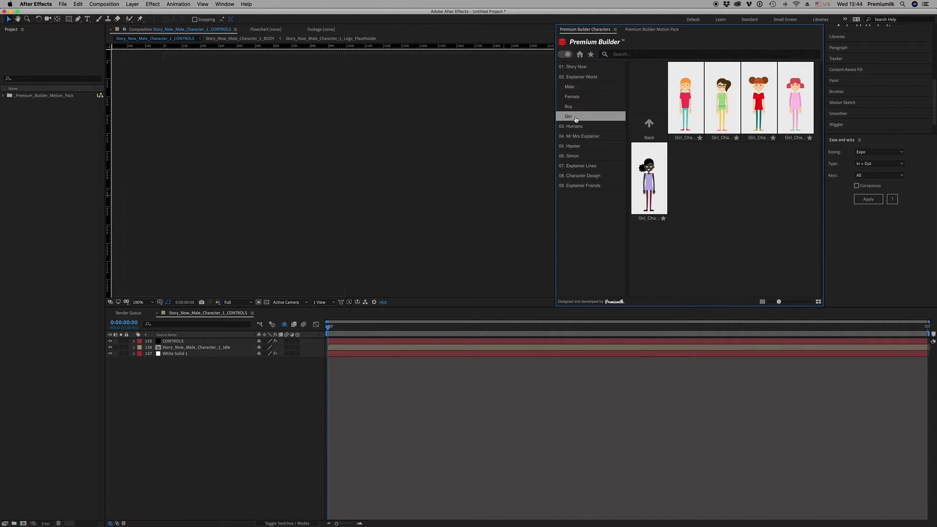
click(579, 77)
Browse the male and female characters of 03. Humans and the male characters of 04. Mr Mrs Explainer.
click(574, 86)
click(577, 97)
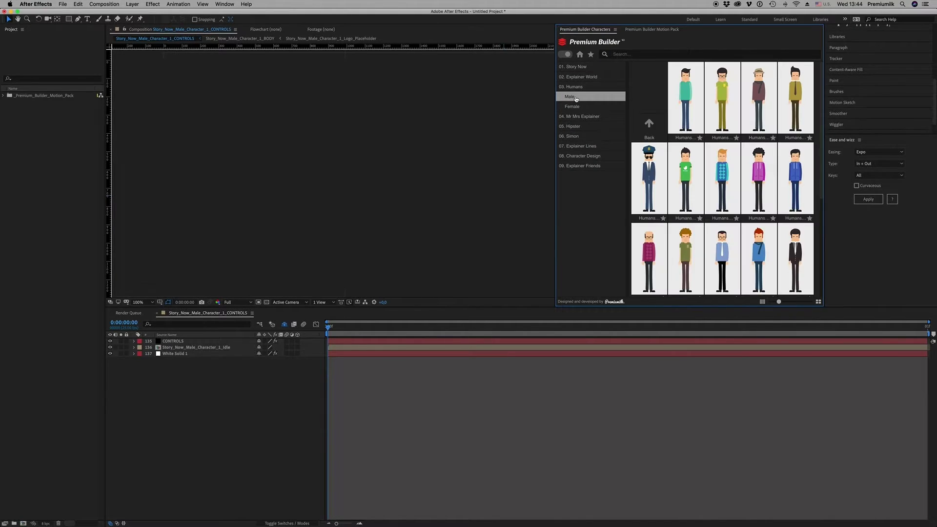
click(574, 107)
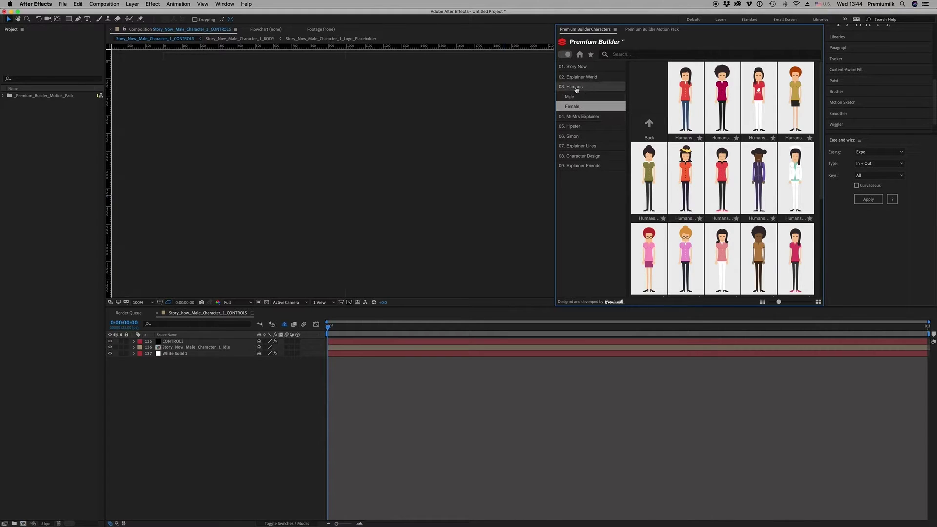
click(576, 86)
click(577, 96)
click(575, 105)
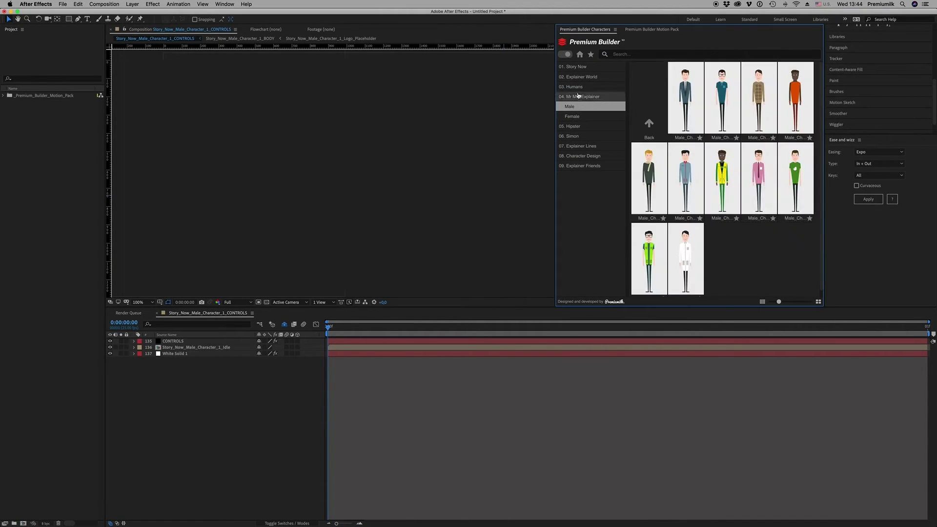
click(578, 96)
Revisit the Boy and Girl characters of 02. Explainer World and collapse the category.
click(578, 77)
click(571, 107)
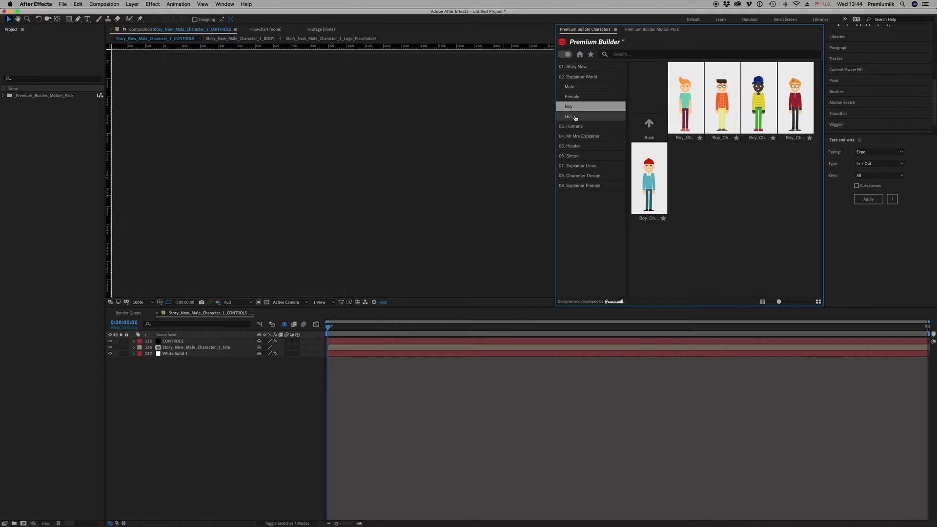
click(576, 117)
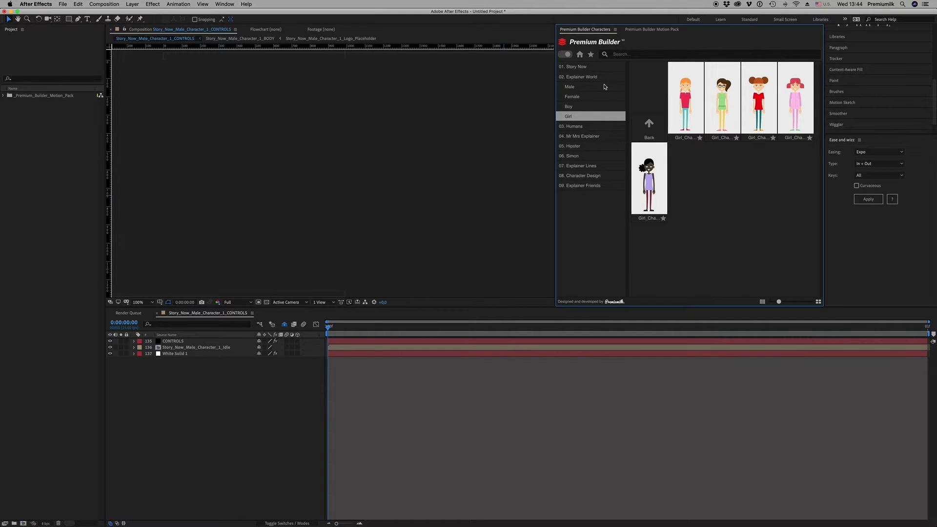
click(578, 77)
Browse the 03. Humans folders, the 06. Simon characters and the Adult characters of 07. Explainer Lines.
click(575, 87)
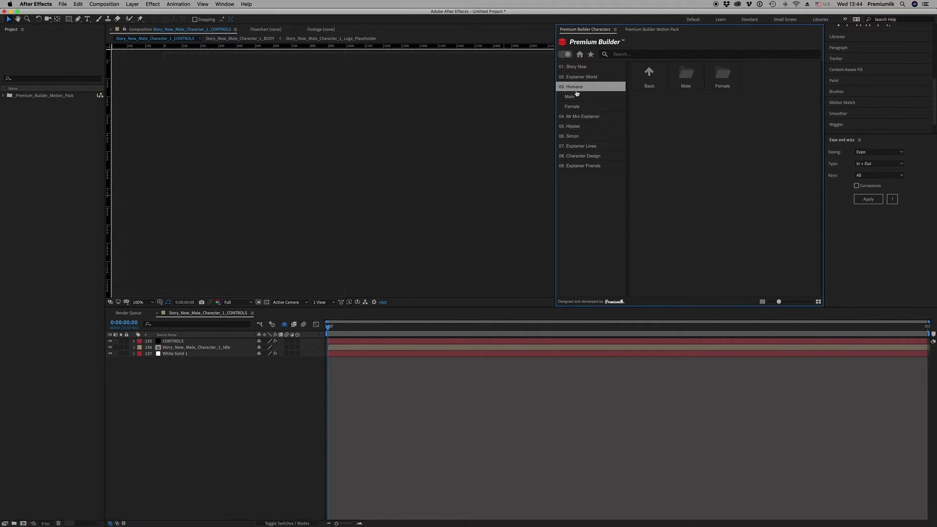
click(574, 116)
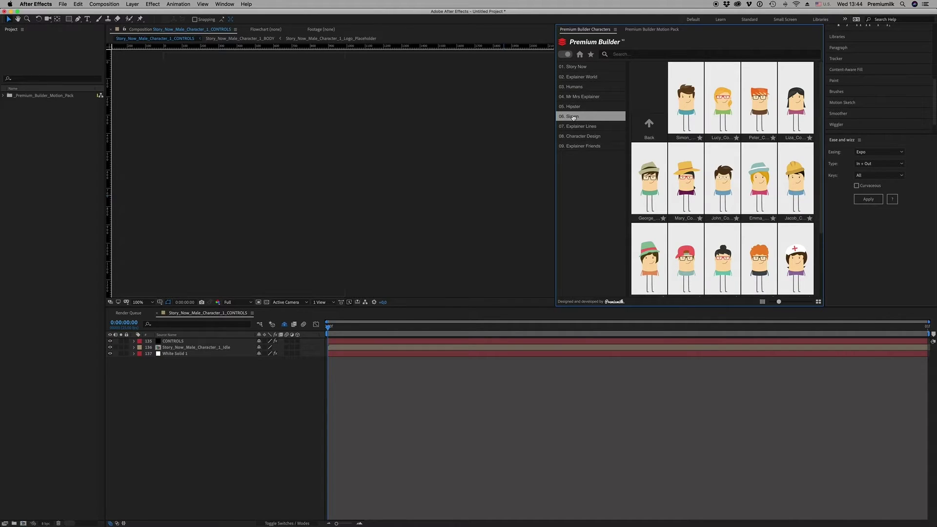
click(580, 126)
click(576, 136)
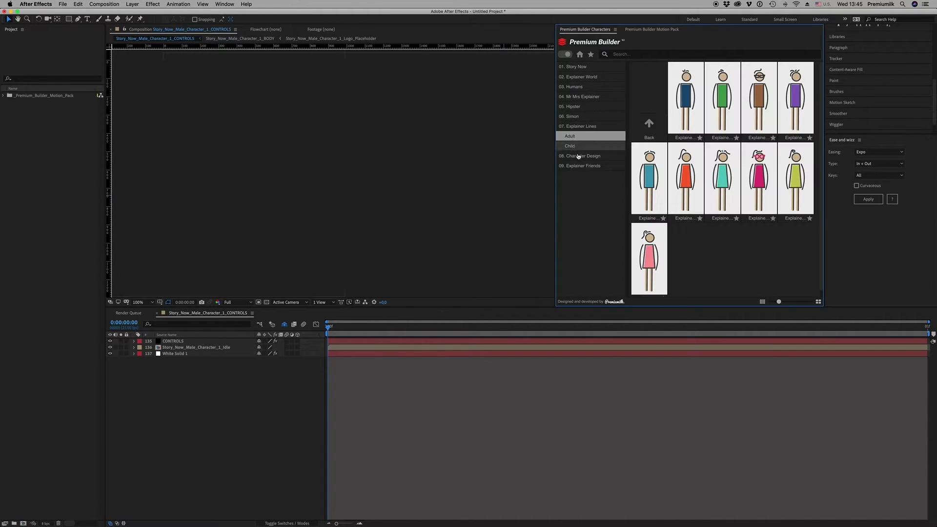
Browse the Child characters of 07. Explainer Lines, the Male and Female characters of 08. Character Design, and 09. Explainer Friends.
click(576, 146)
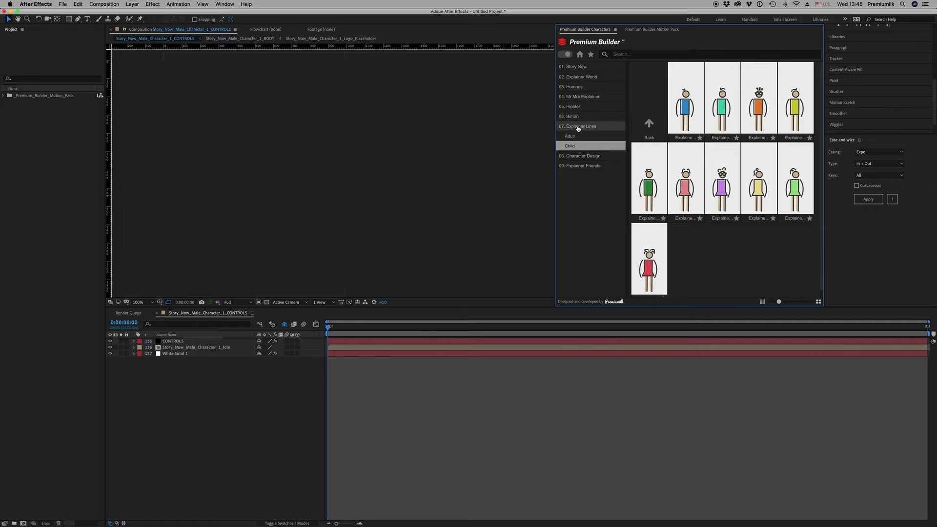
click(578, 127)
click(579, 136)
click(575, 146)
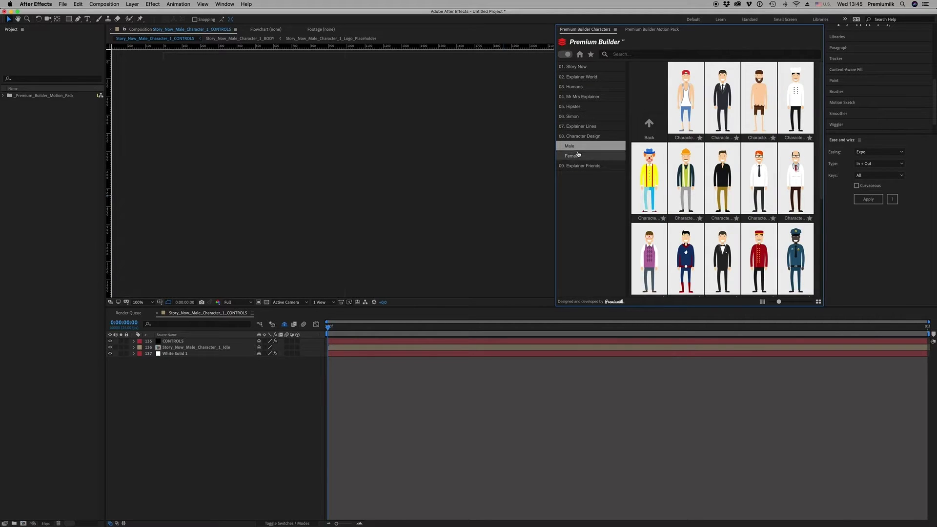
click(578, 156)
click(578, 138)
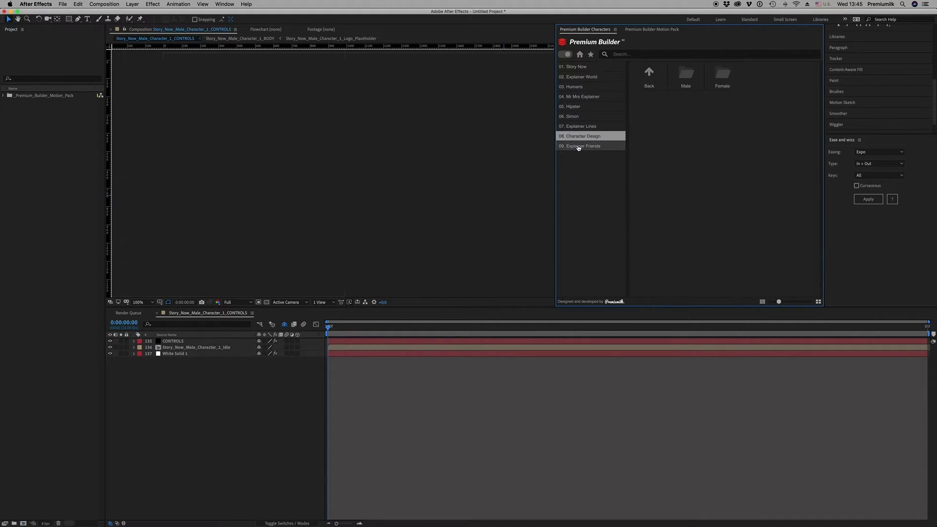
click(578, 147)
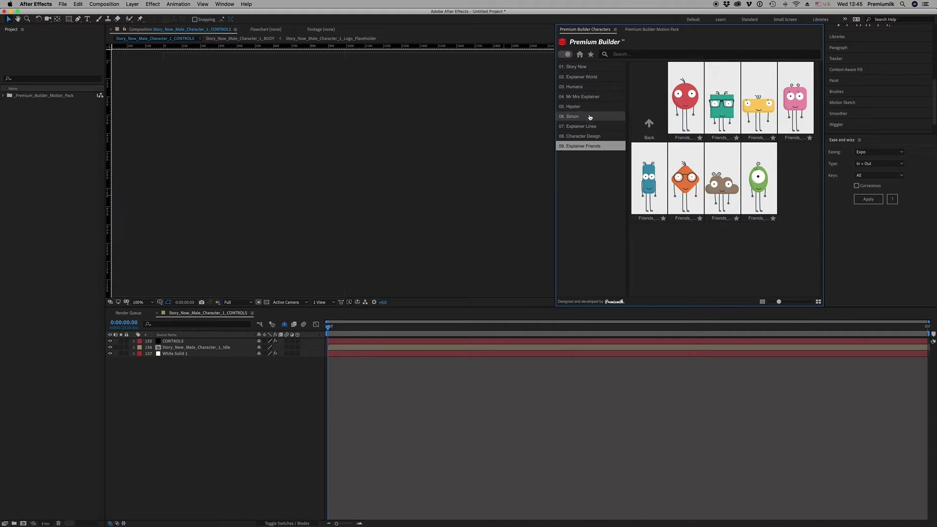
Review the Male characters of 04. Mr Mrs Explainer and the imported character's sheet of hats, hair, glasses, outfits and shoes.
click(579, 98)
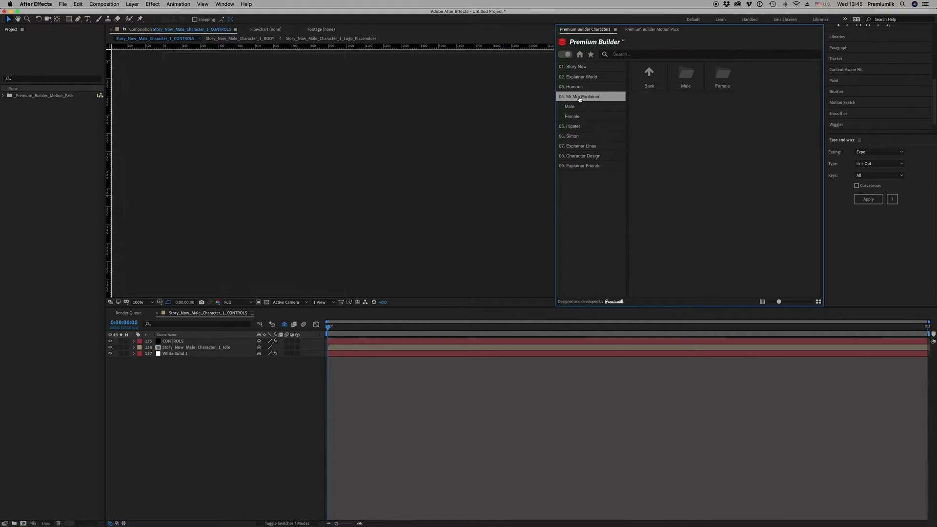
click(580, 106)
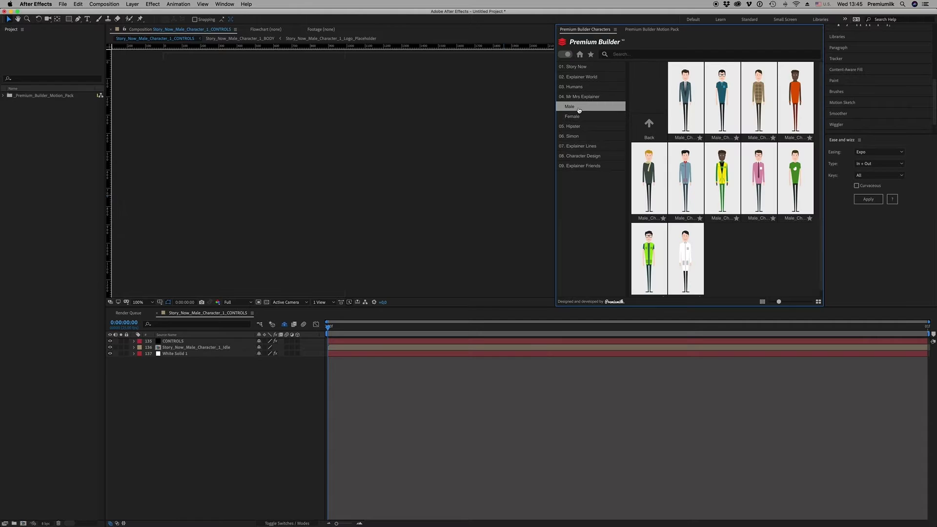
click(586, 96)
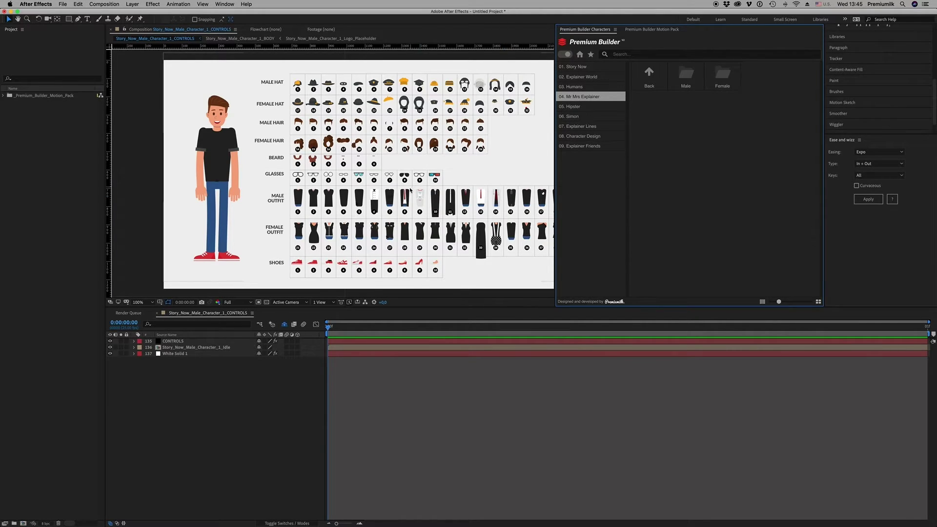
key(space)
drag(410, 190, 367, 190)
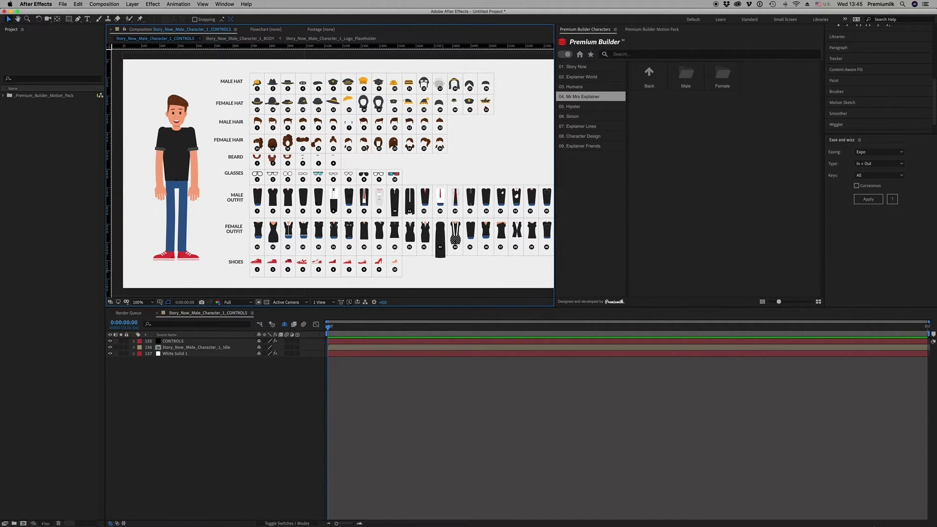
Switch to the Finder and list the tutorial videos for 01._Story_Now in the Tutorials folder of PremiumBuilder_Characters.
mouse_move(892, 525)
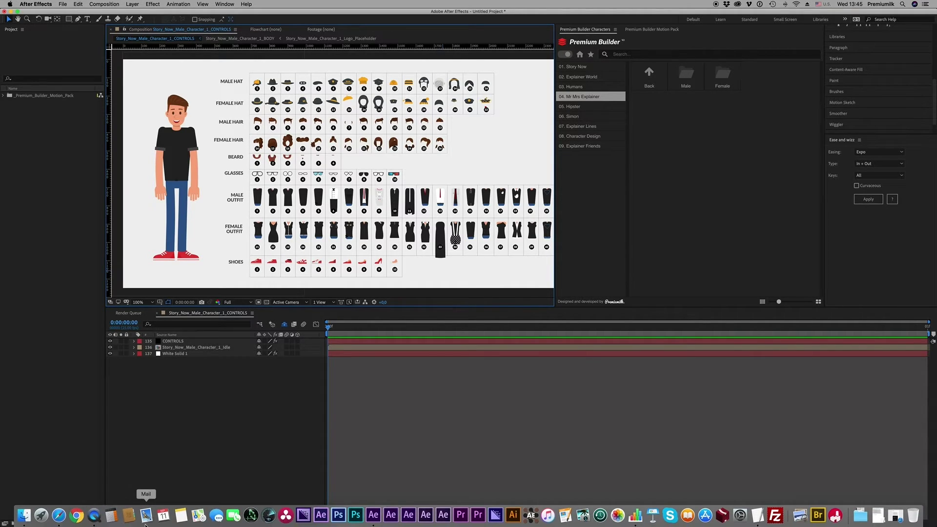
click(23, 515)
drag(293, 57, 407, 109)
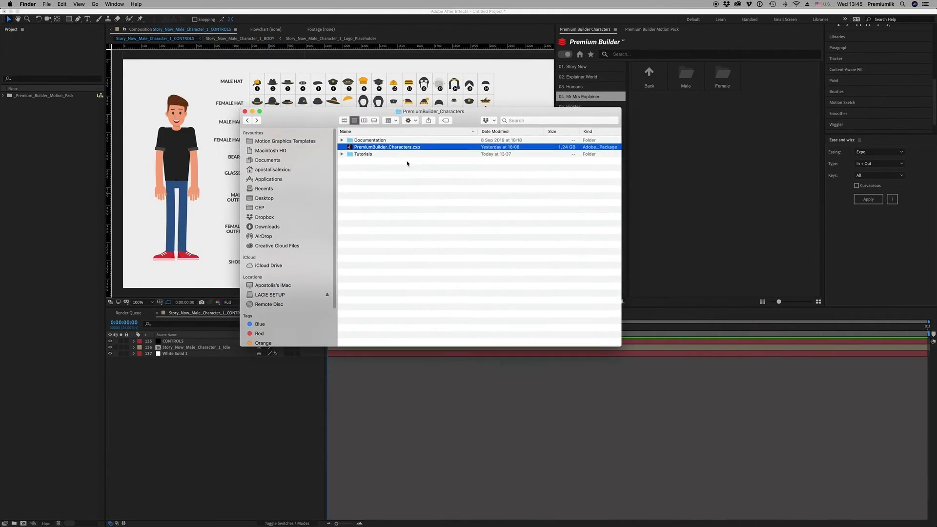
click(342, 153)
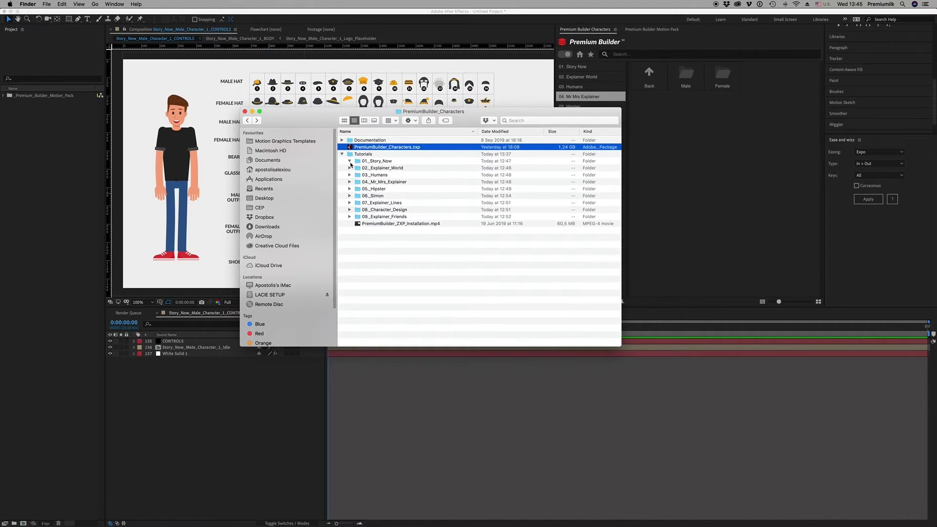
click(349, 161)
drag(456, 111, 584, 171)
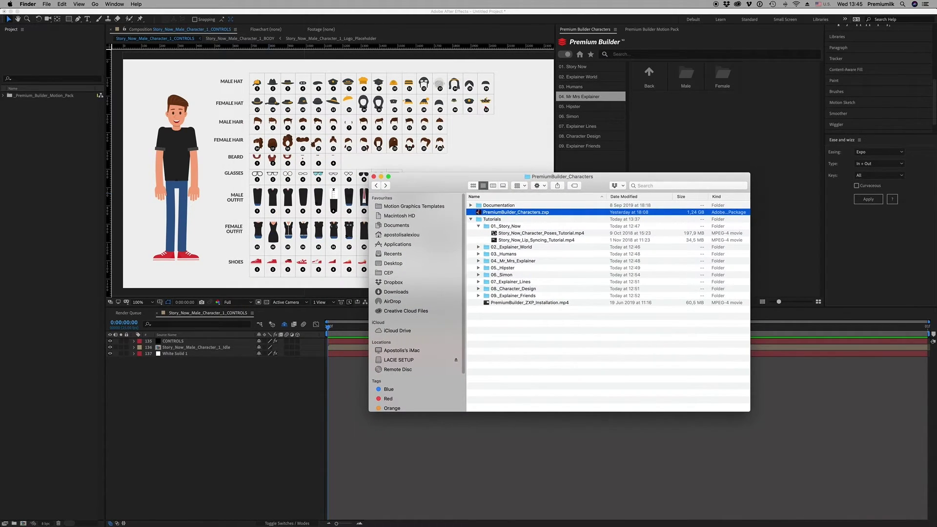
Review the tutorial videos in the 02._Explainer_World folder, collapse it and minimise the file window.
click(479, 227)
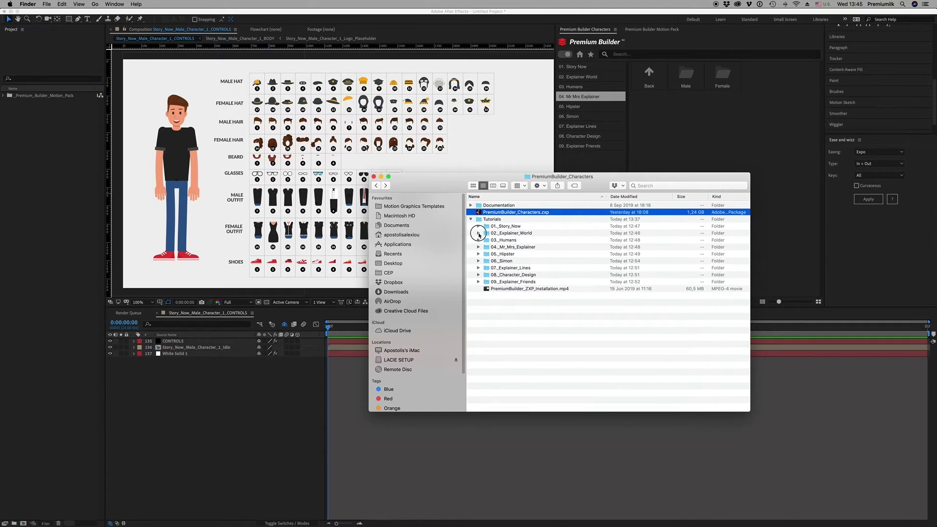
click(479, 233)
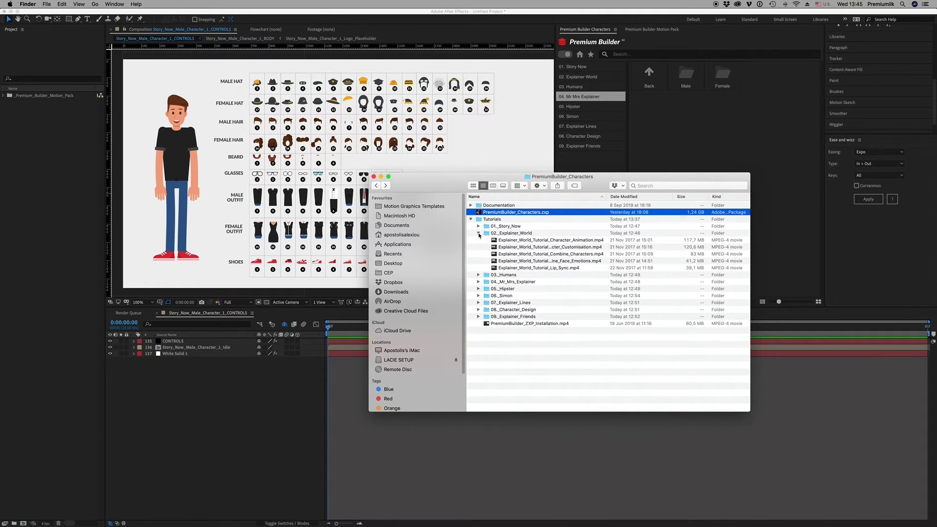
drag(455, 181, 544, 180)
click(567, 232)
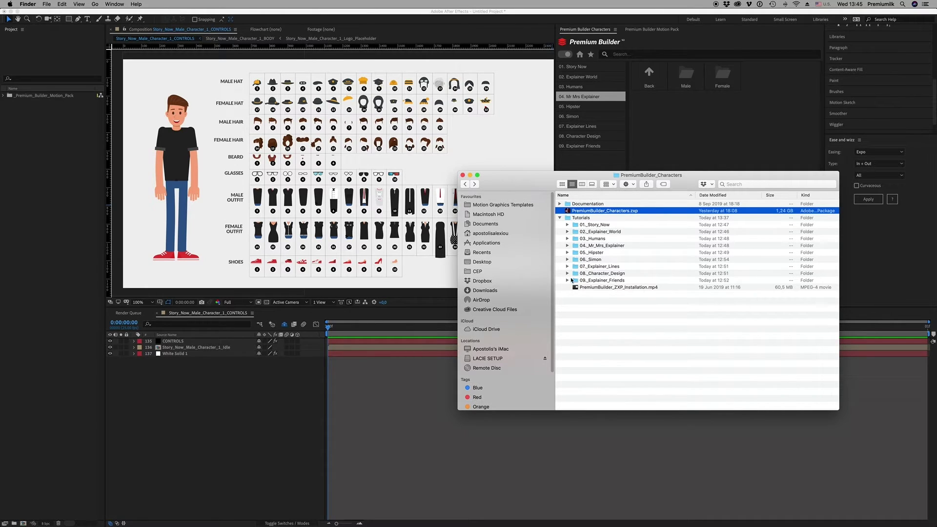
click(470, 175)
Review the effect controls of the CONTROLS layer in the After Effects character composition, and close the controls.
click(212, 342)
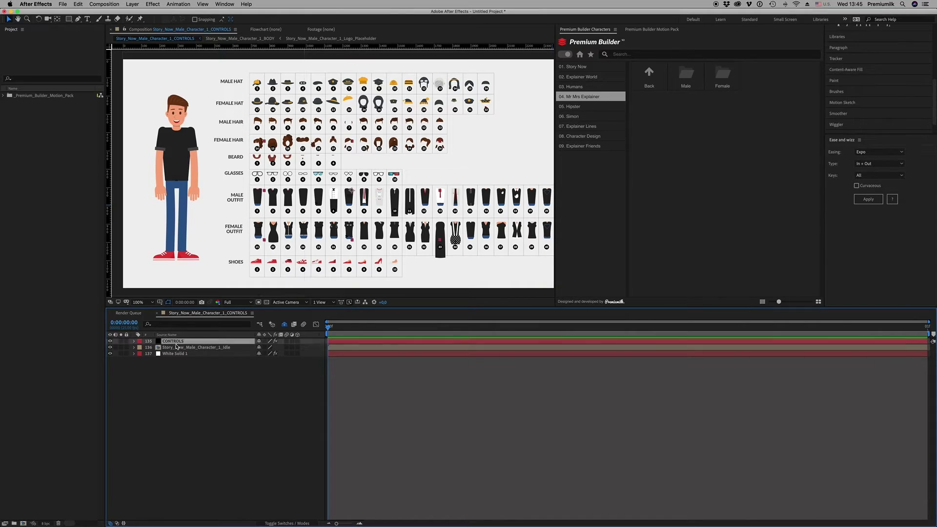
click(224, 4)
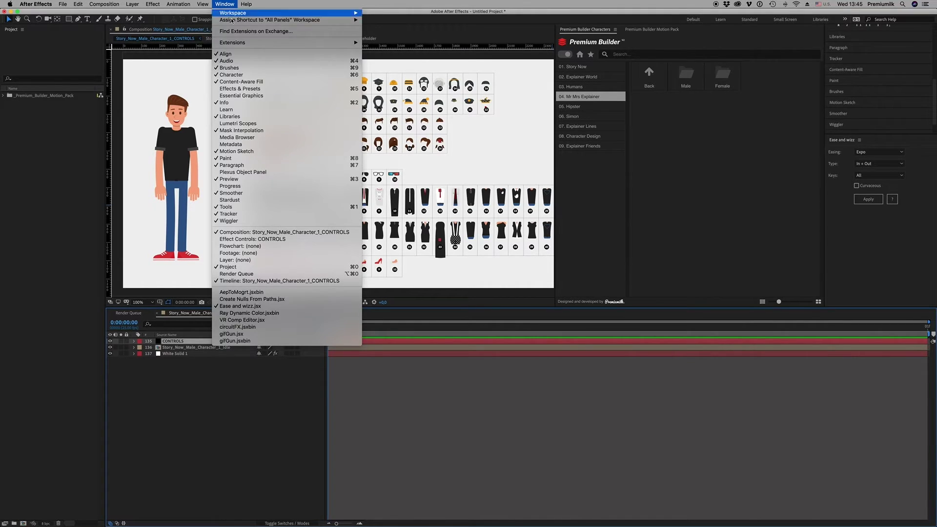
click(274, 242)
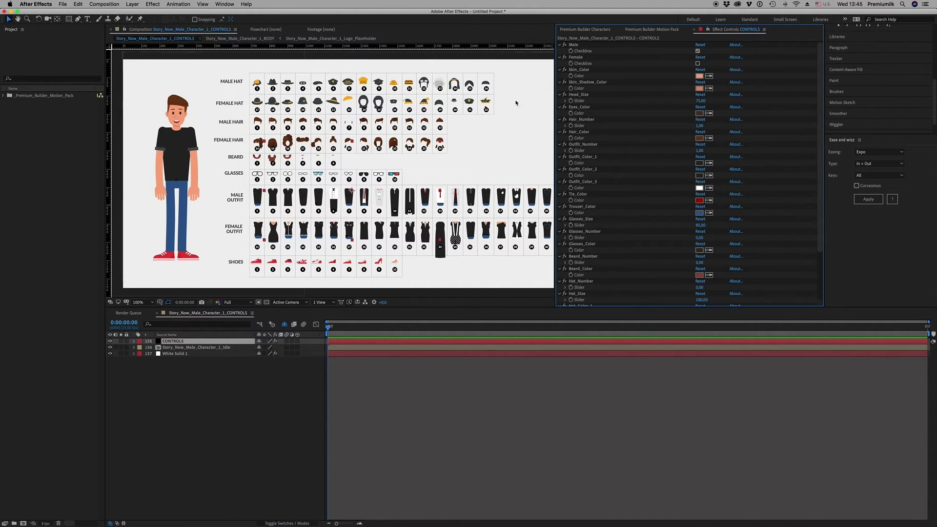
click(579, 51)
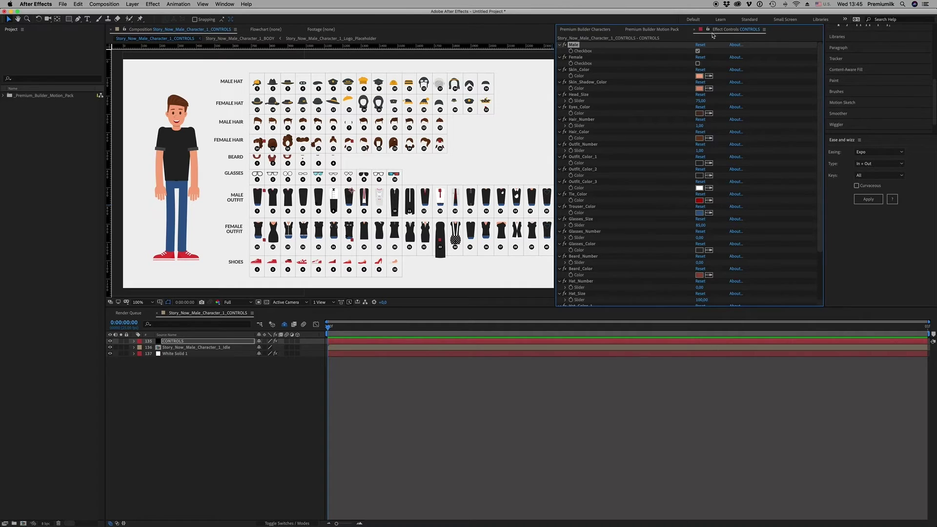
click(694, 30)
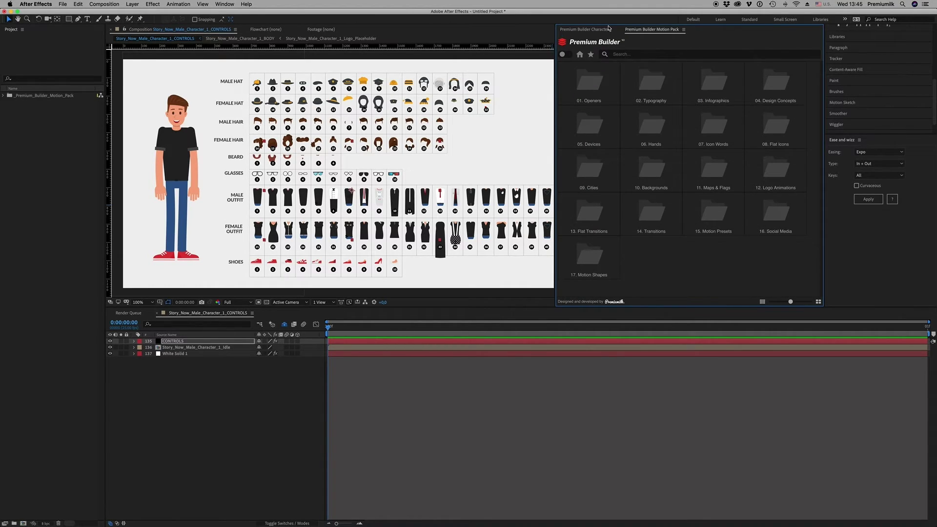
Browse the Male, Female and Boy characters of 01. Story Now in Premium Builder Characters and collapse the category.
click(589, 30)
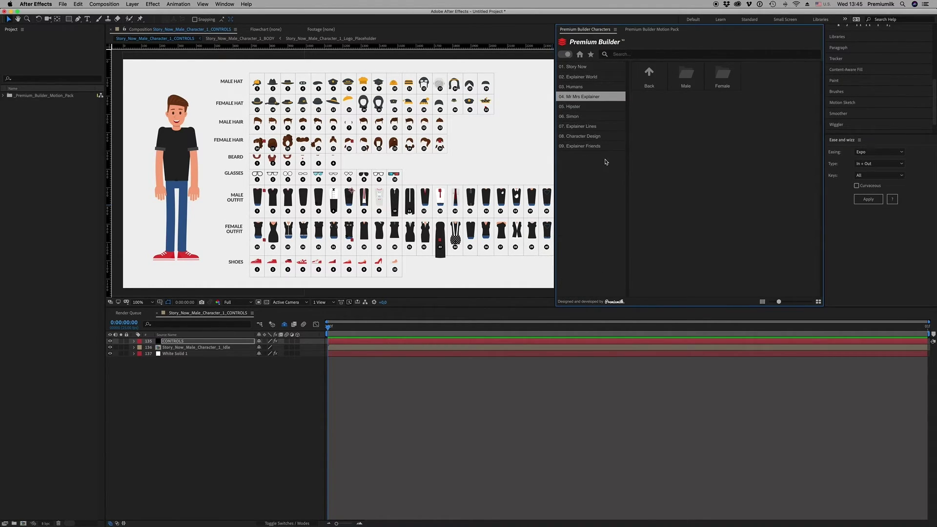
click(576, 66)
click(570, 76)
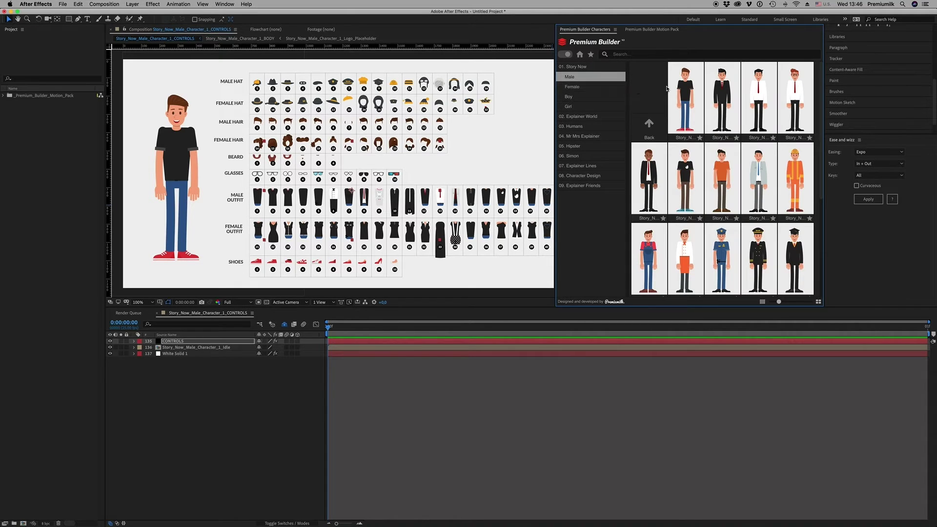
click(572, 86)
click(581, 97)
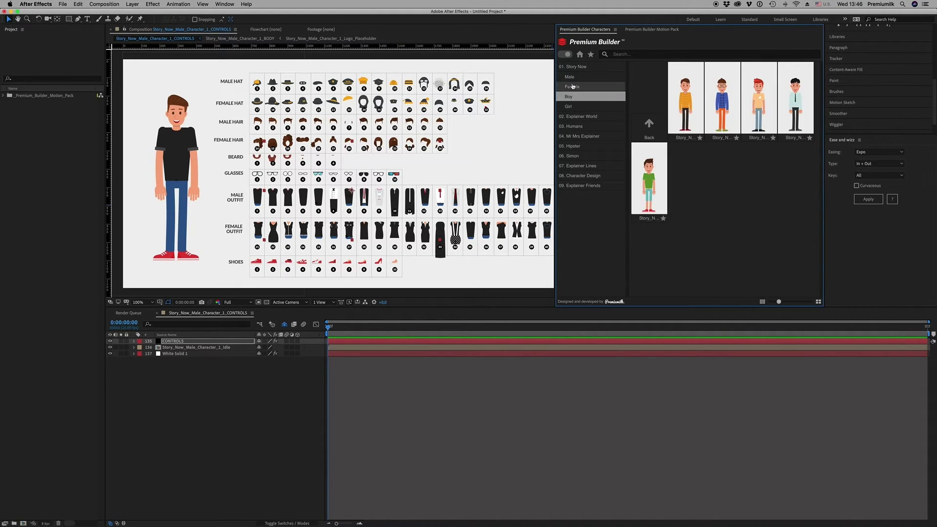
click(576, 66)
Open the Premium Builder Motion Pack extension, show its category sidebar and look through the 02. Typography category.
click(225, 4)
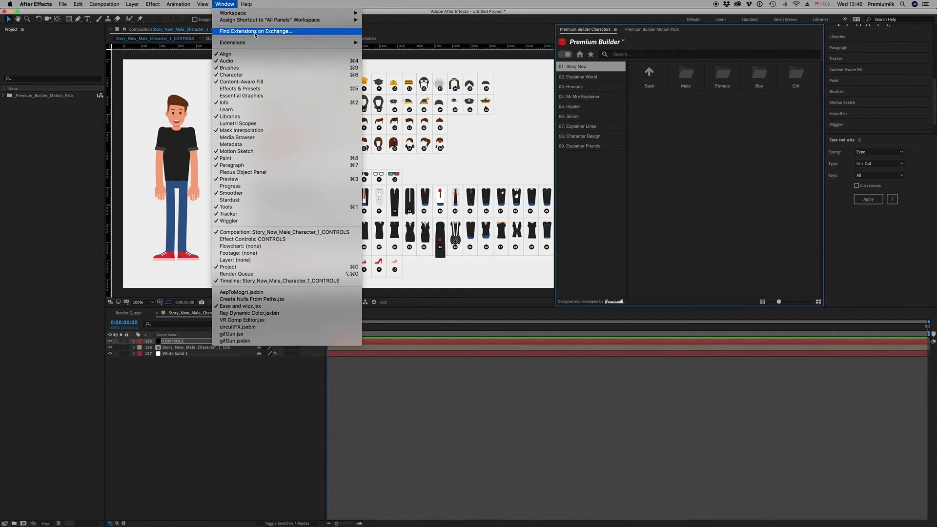
mouse_move(283, 43)
click(412, 78)
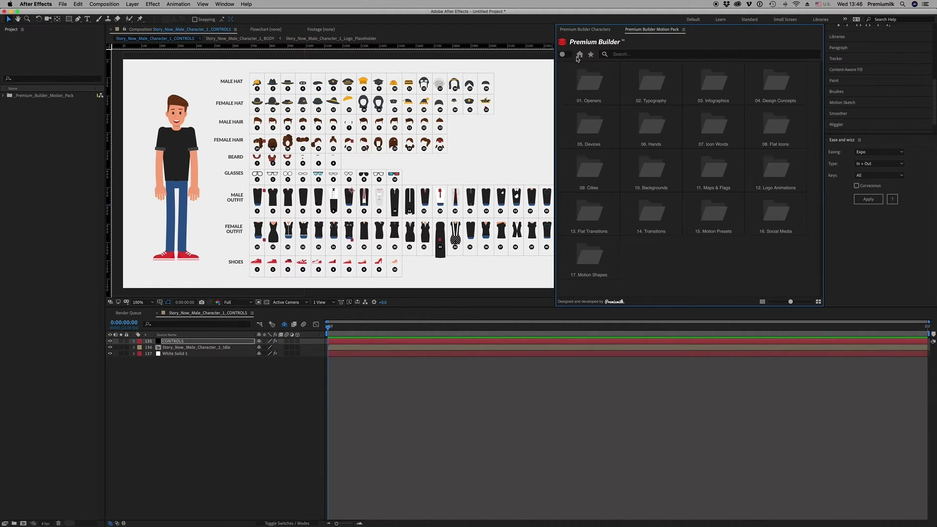
click(565, 54)
click(575, 77)
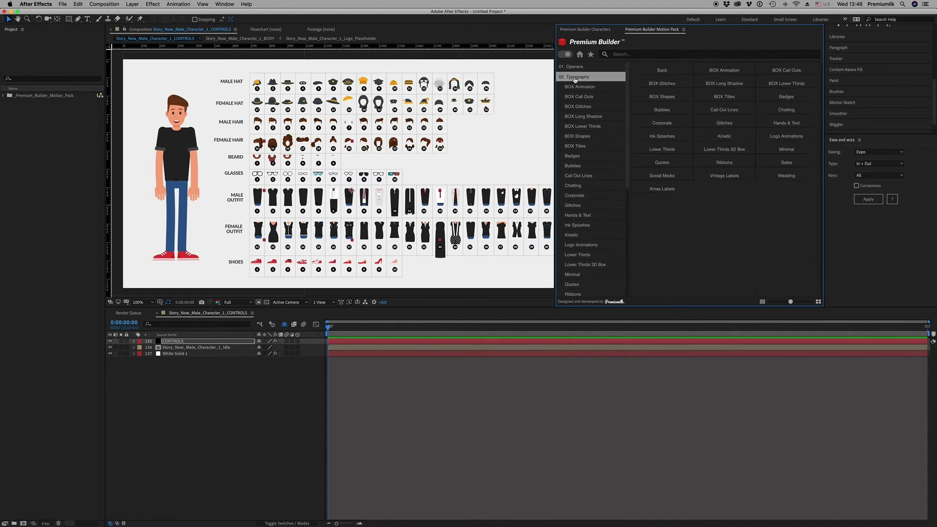
click(575, 78)
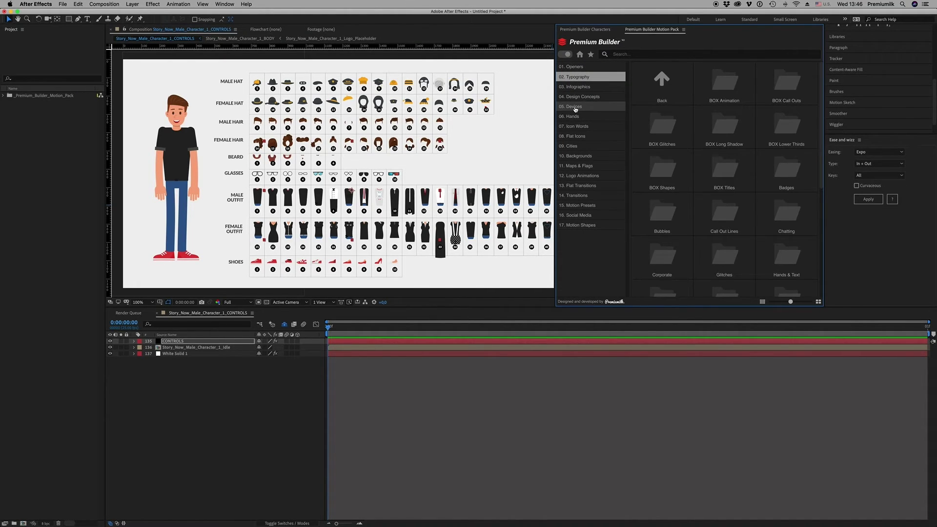
Browse the 07. Icon Words category and the Agriculture, Automotive and Baby Children sets of 08. Flat Icons.
click(576, 126)
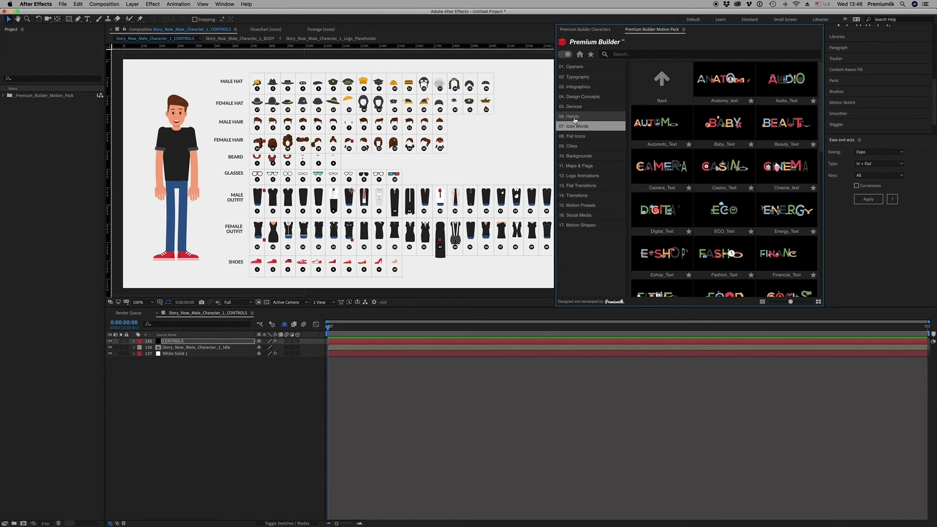
click(576, 136)
click(583, 156)
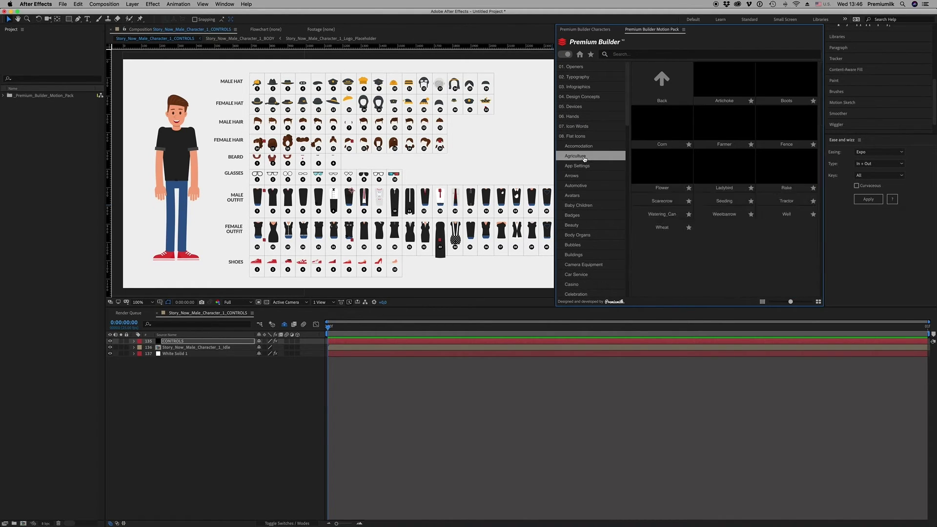
click(583, 185)
click(587, 207)
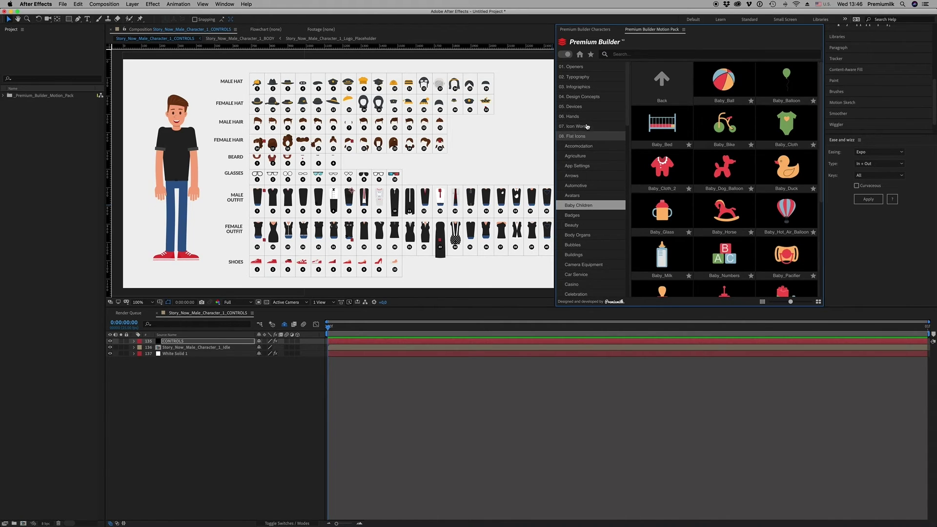
Return to Premium Builder Characters and view the Male characters of the 05. Hipster category.
click(593, 30)
click(573, 107)
click(571, 117)
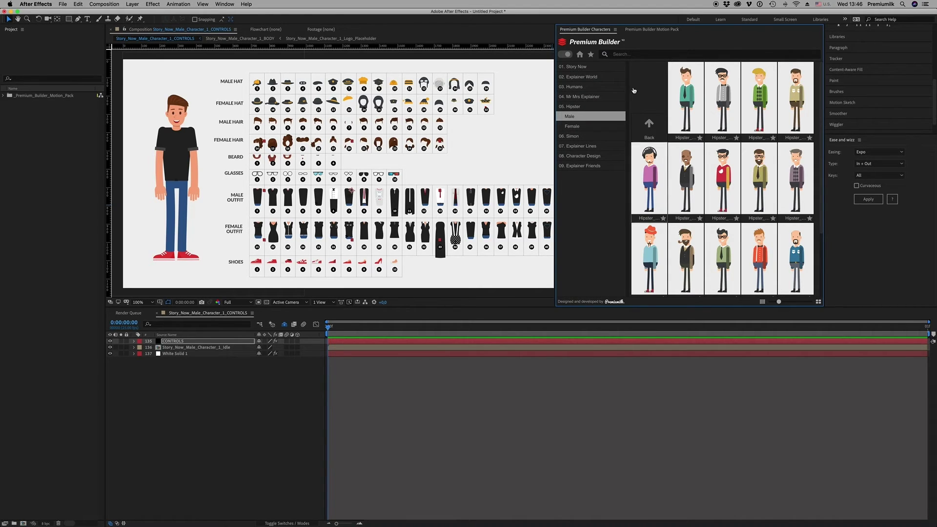
Mark the first Male character of 01. Story Now as a favourite and display the favourites.
click(591, 57)
click(576, 66)
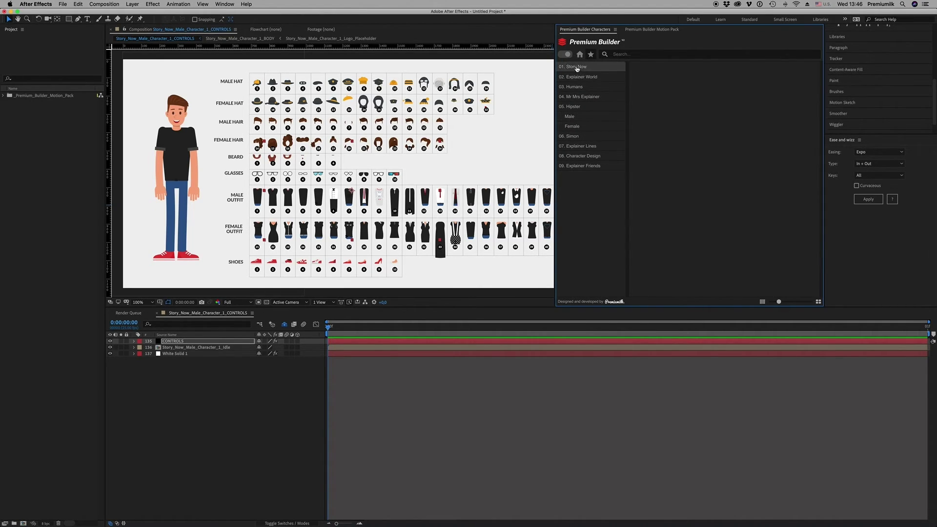
click(580, 76)
click(700, 137)
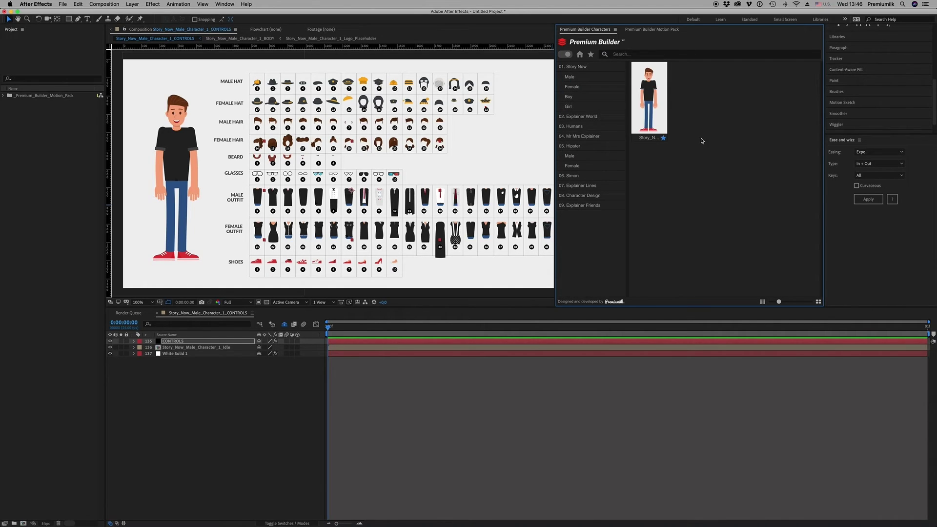
click(591, 55)
Return to the extension's home folder overview and open the 01. Story Now category.
click(579, 54)
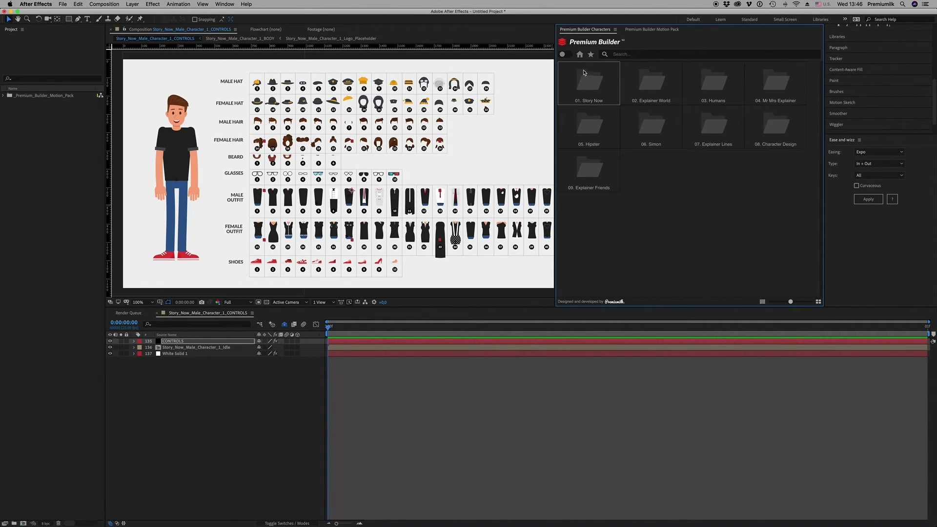
click(585, 79)
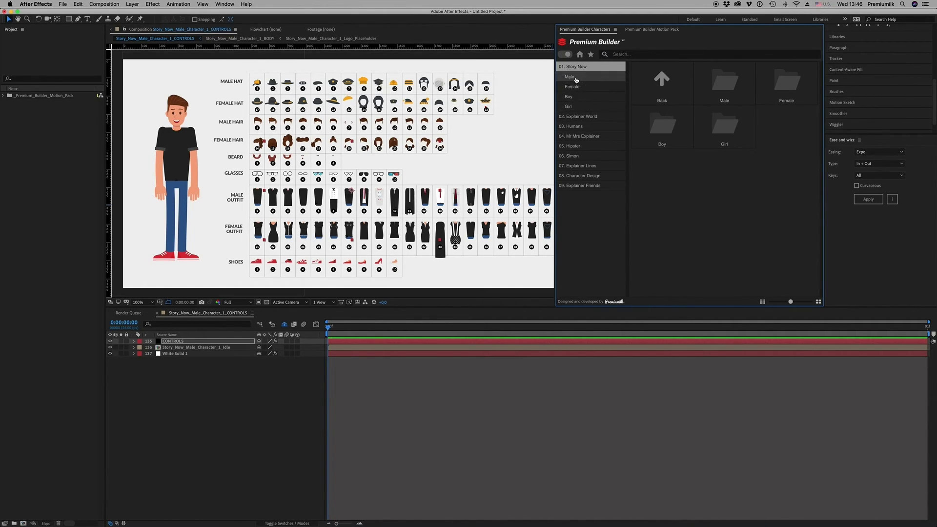
Mark the second Male character of 01. Story Now and two Male characters of 03. Humans as favourites, and display the favourites.
click(570, 77)
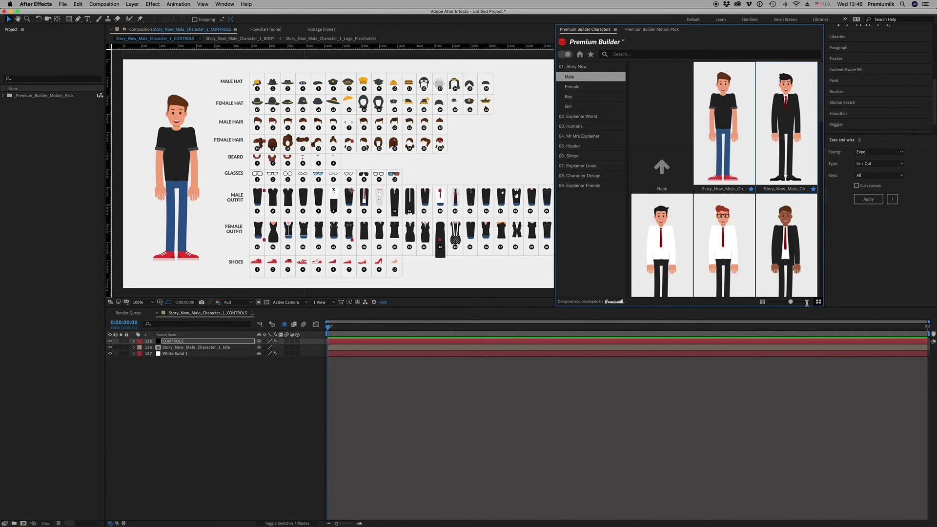
drag(791, 302, 777, 302)
click(574, 126)
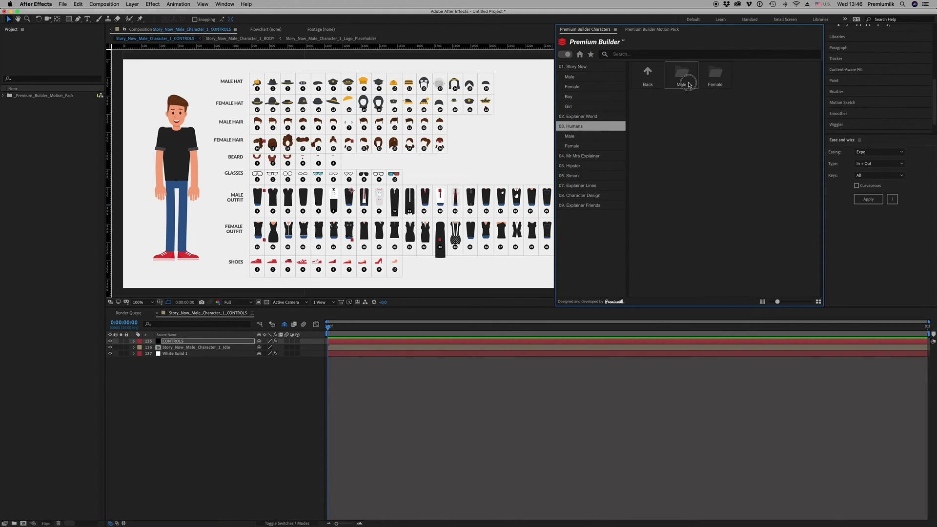
click(688, 84)
click(759, 130)
click(591, 54)
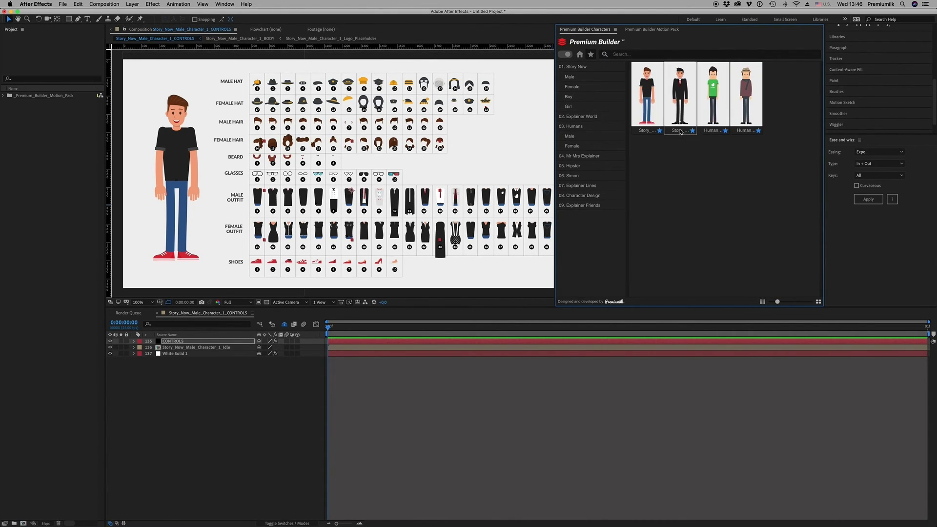
Remove the two 03. Humans characters and the second 01. Story Now character from the favourites.
click(759, 130)
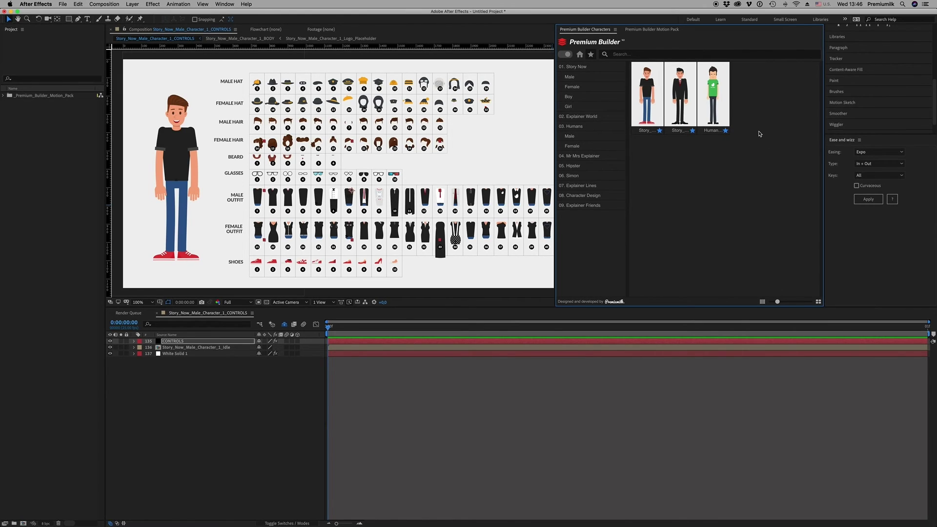
click(725, 130)
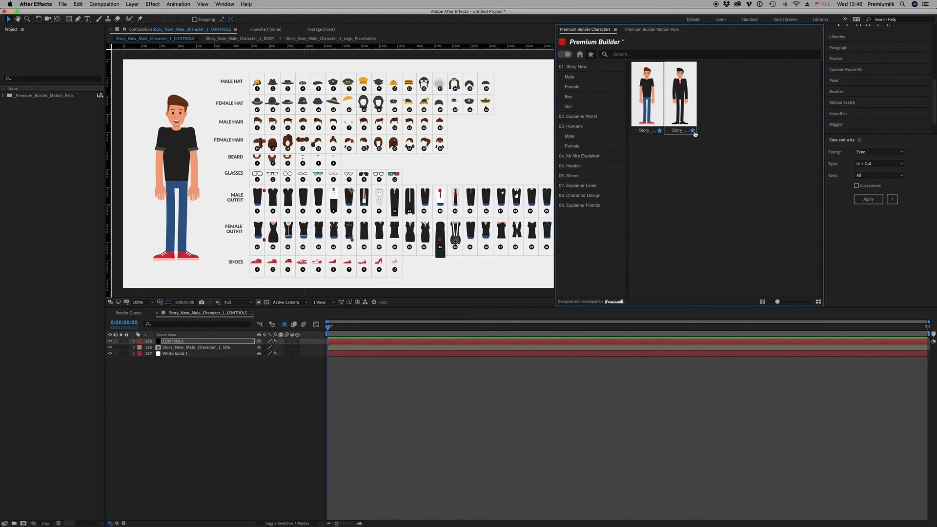
click(692, 131)
Hide the category sidebar and open 01. Story Now from the home folder overview.
click(566, 54)
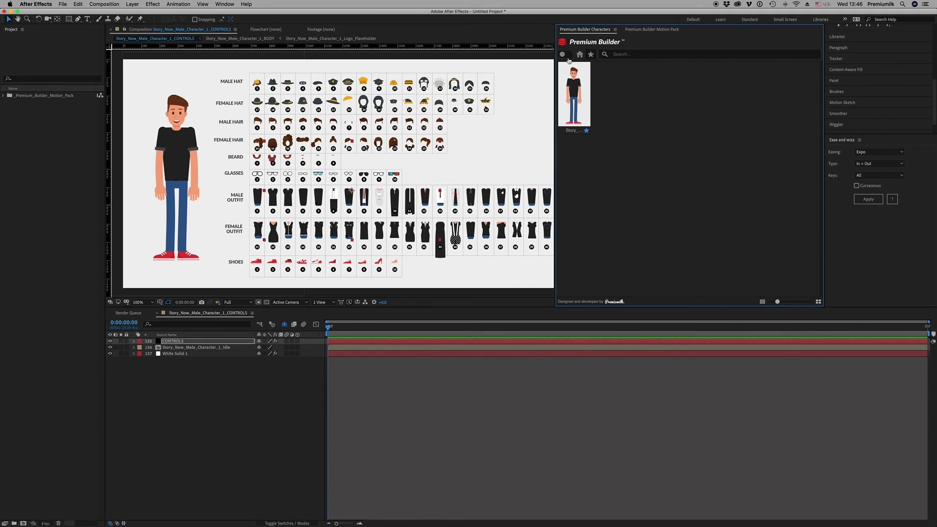
click(580, 54)
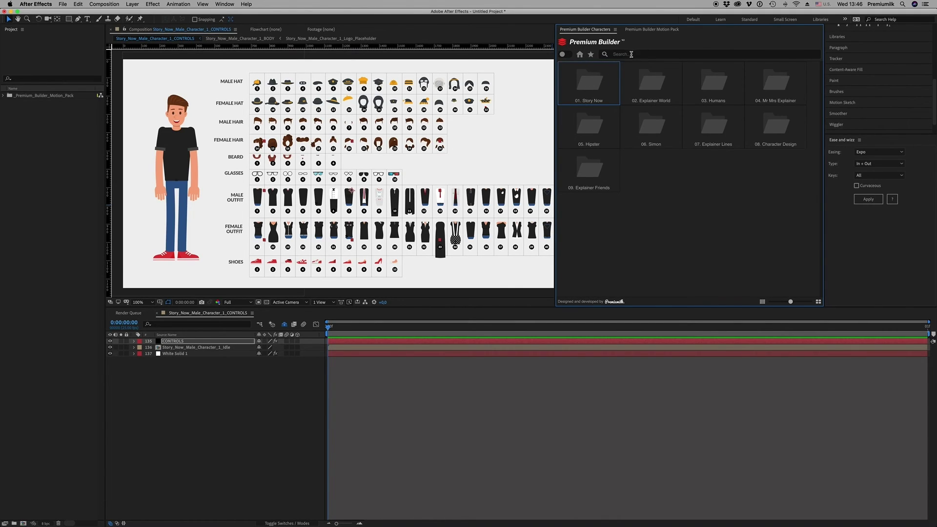
click(591, 81)
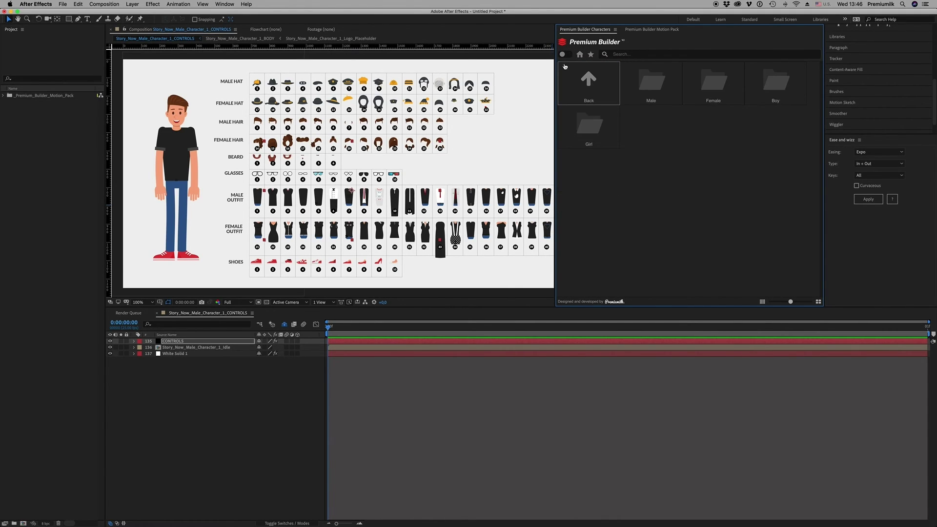
Show the category sidebar again and view the Male characters of 02. Explainer World with smaller thumbnails.
click(564, 54)
click(577, 87)
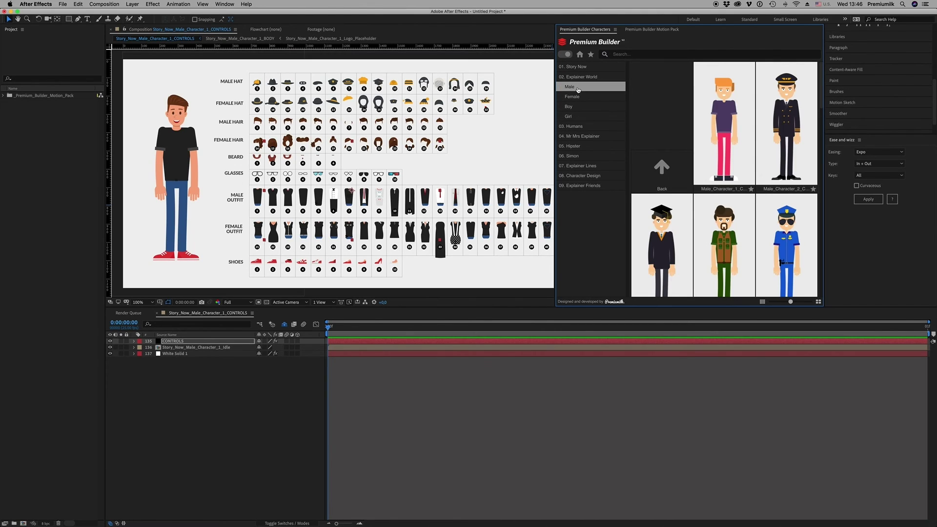
click(763, 302)
click(763, 303)
click(763, 303)
click(762, 302)
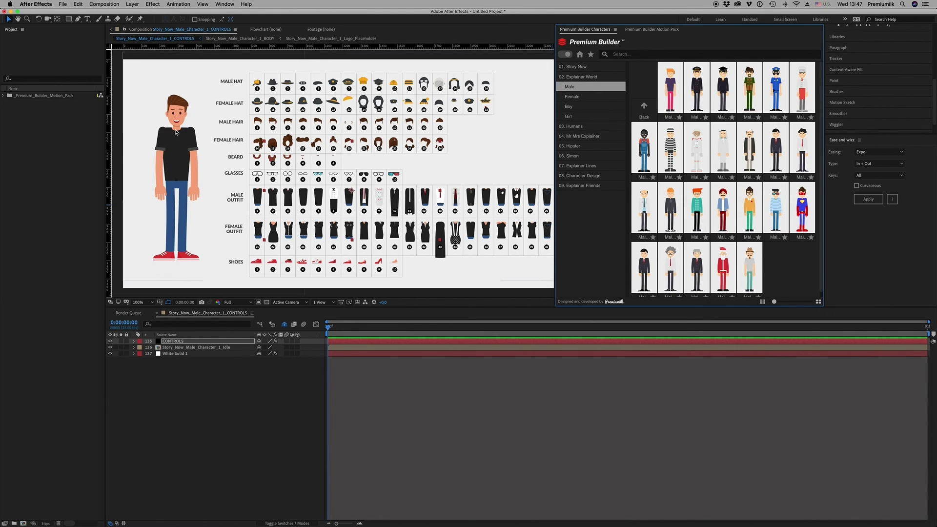
click(176, 132)
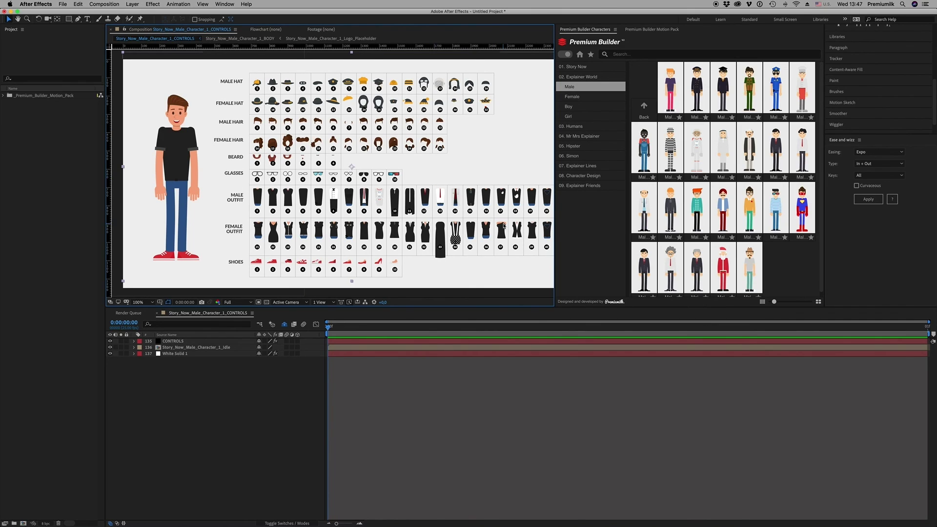